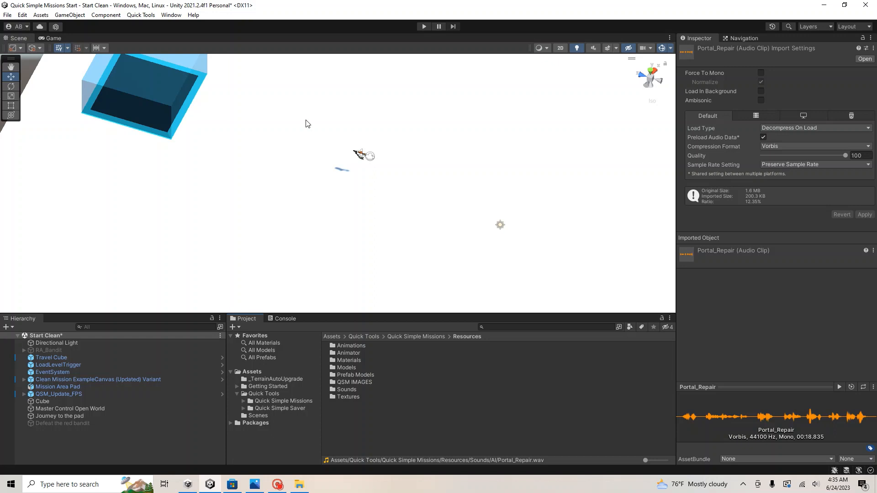
# Add a Repair Mission Controller to the scene with the Quick Simple Missions mission builder
pyautogui.scroll(1, 306, 124)
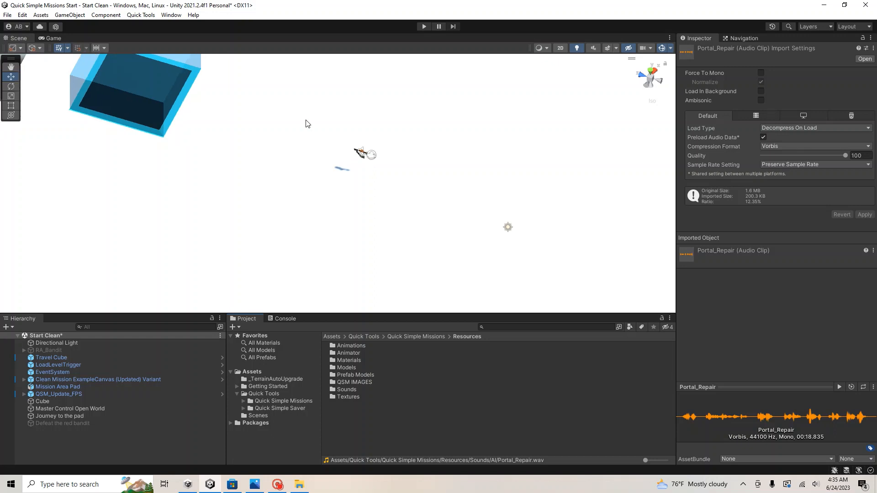
pyautogui.click(141, 15)
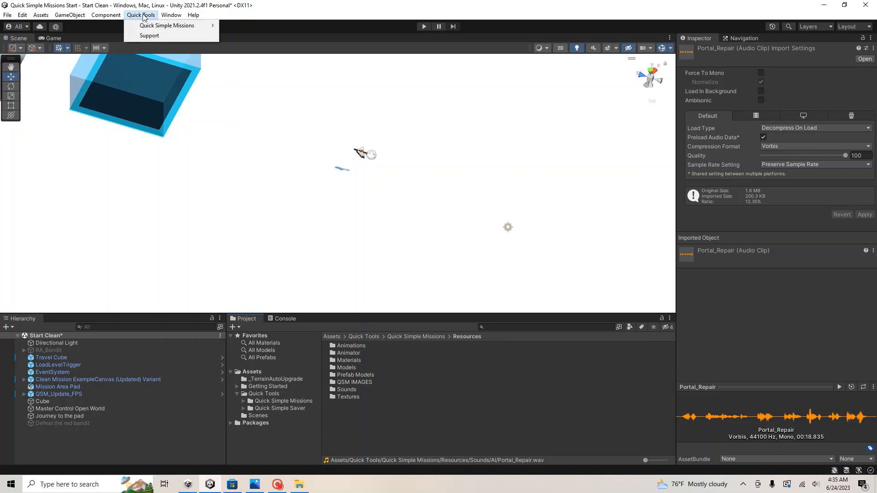
pyautogui.moveTo(167, 26)
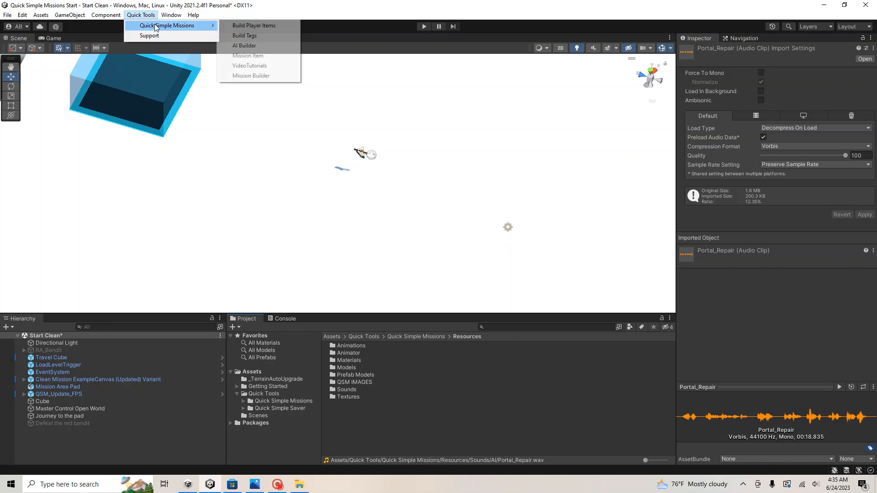
pyautogui.click(261, 76)
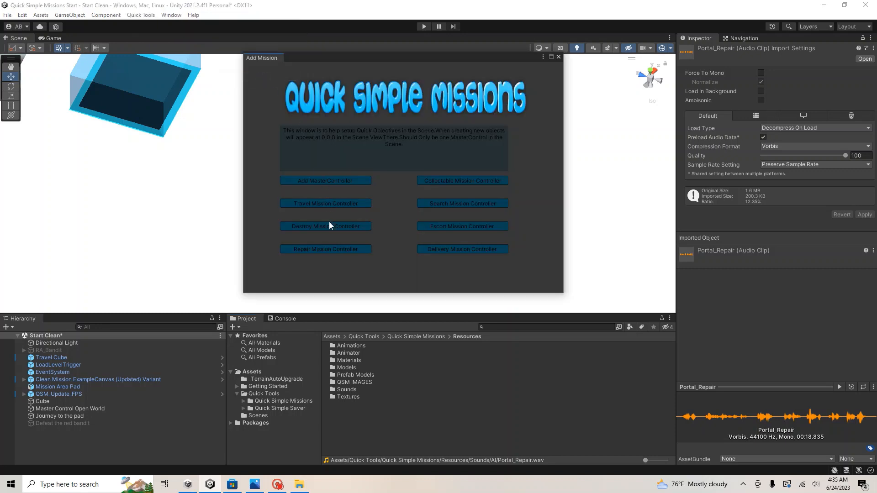
pyautogui.click(322, 250)
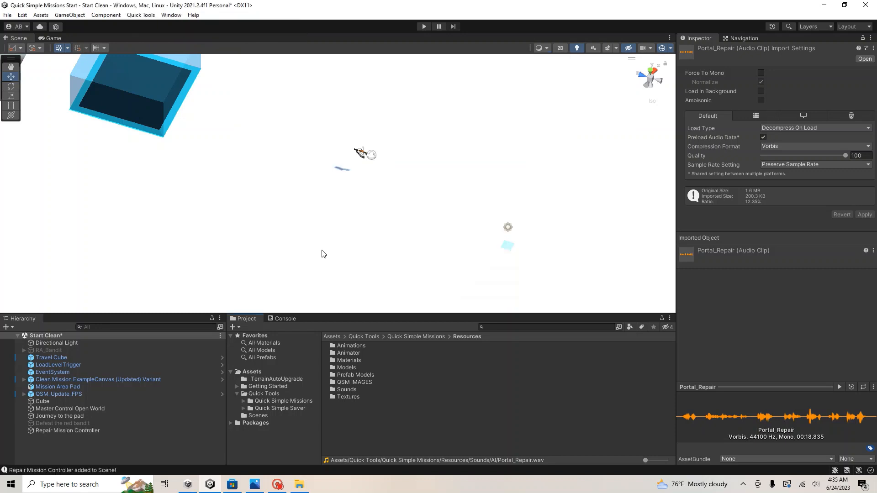
# Move the Repair Mission Controller beside the blue travel cube, to about X 21.4, Y 2.33, Z 31.81
pyautogui.doubleClick(73, 430)
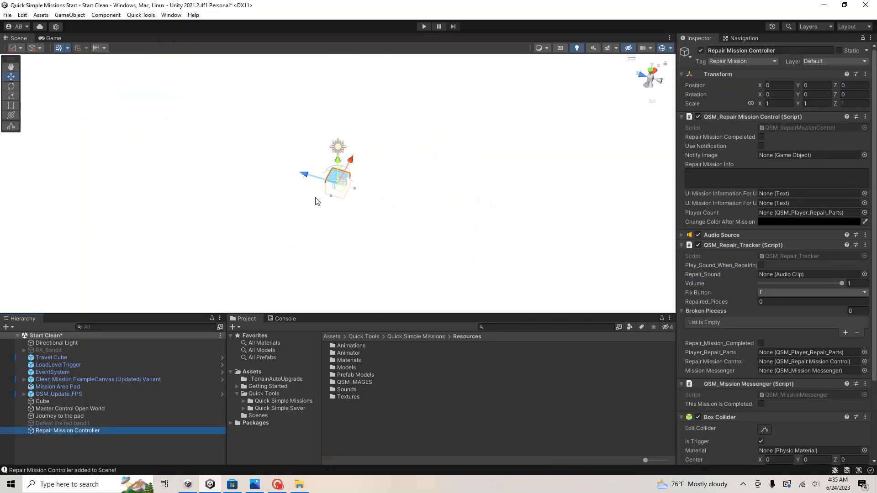
pyautogui.moveTo(315, 199); pyautogui.dragTo(375, 234, button='middle')
pyautogui.moveTo(362, 212); pyautogui.dragTo(161, 166)
pyautogui.moveTo(200, 160); pyautogui.dragTo(247, 179, button='middle')
pyautogui.moveTo(246, 158); pyautogui.dragTo(299, 73)
pyautogui.moveTo(299, 73); pyautogui.dragTo(322, 206, button='middle')
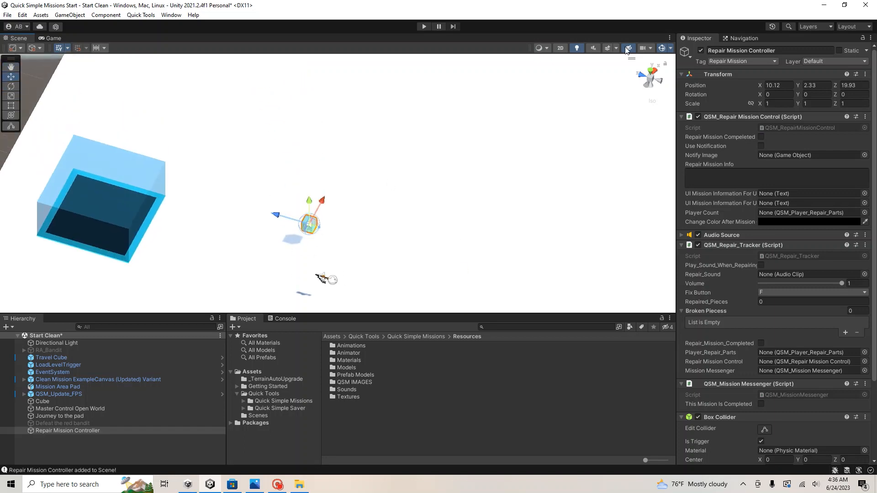
pyautogui.click(651, 69)
pyautogui.moveTo(360, 147); pyautogui.dragTo(450, 85)
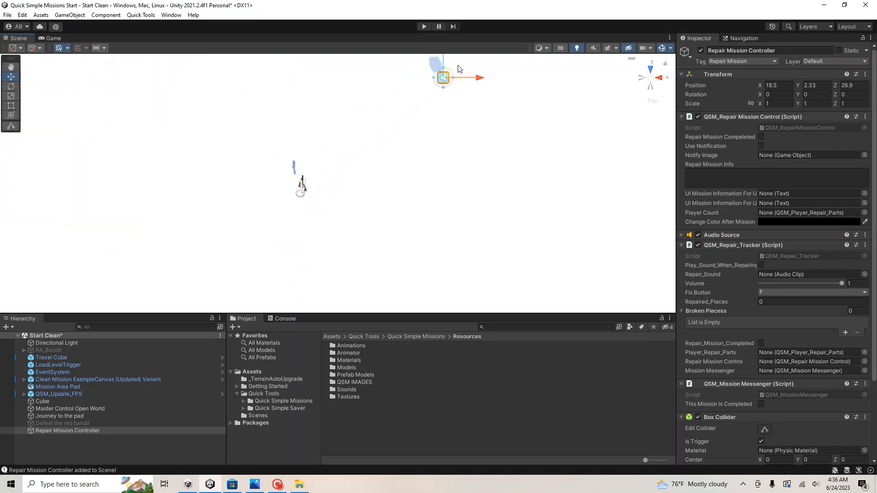
pyautogui.moveTo(450, 85); pyautogui.dragTo(322, 189, button='middle')
pyautogui.moveTo(304, 186); pyautogui.dragTo(332, 139)
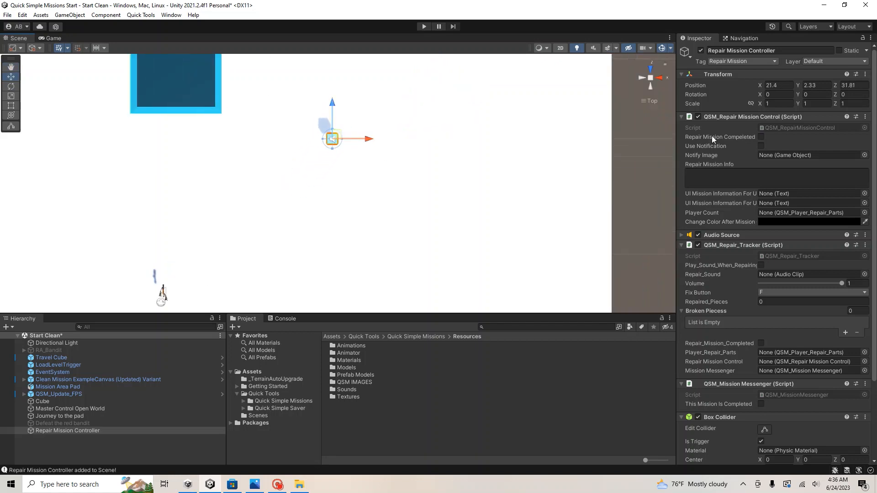
# Scale the Repair Mission Controller uniformly to about 12.95
pyautogui.click(13, 96)
pyautogui.moveTo(333, 139); pyautogui.dragTo(423, 184)
pyautogui.moveTo(282, 223); pyautogui.dragTo(296, 115, button='right')
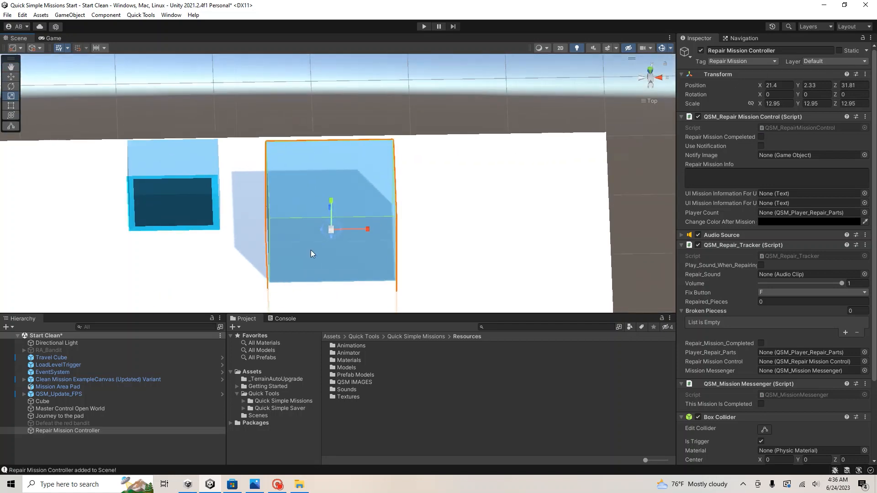
pyautogui.moveTo(325, 273); pyautogui.dragTo(305, 213, button='middle')
pyautogui.moveTo(300, 224); pyautogui.dragTo(235, 311, button='right')
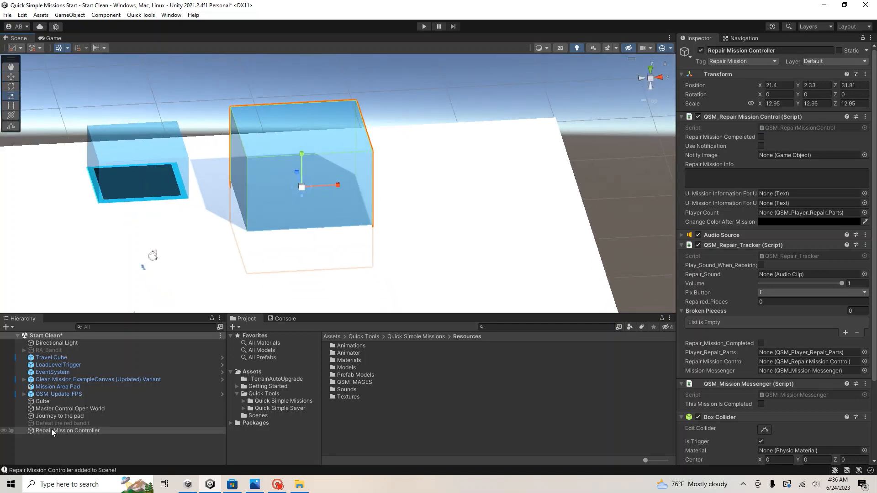
# Rename the Repair Mission Controller object as "Fix the clock."
pyautogui.click(768, 51)
pyautogui.press('BackSpace')
pyautogui.write('Fix')
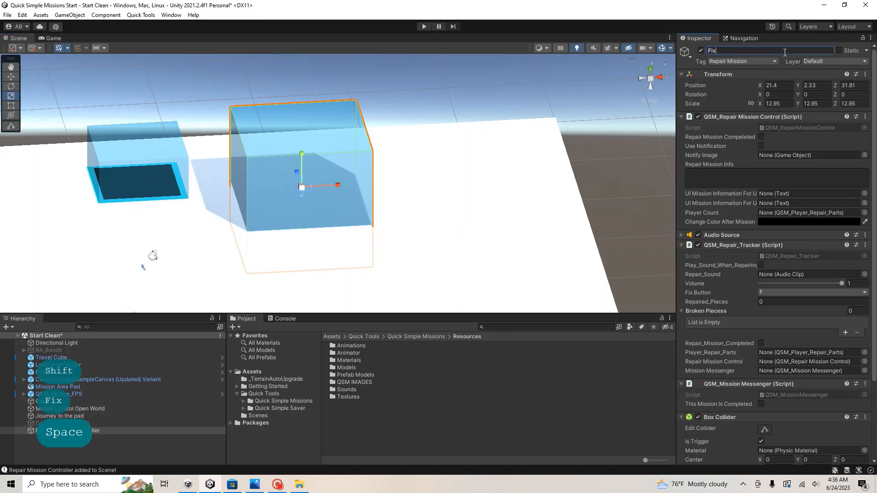
pyautogui.write(' the clock.')
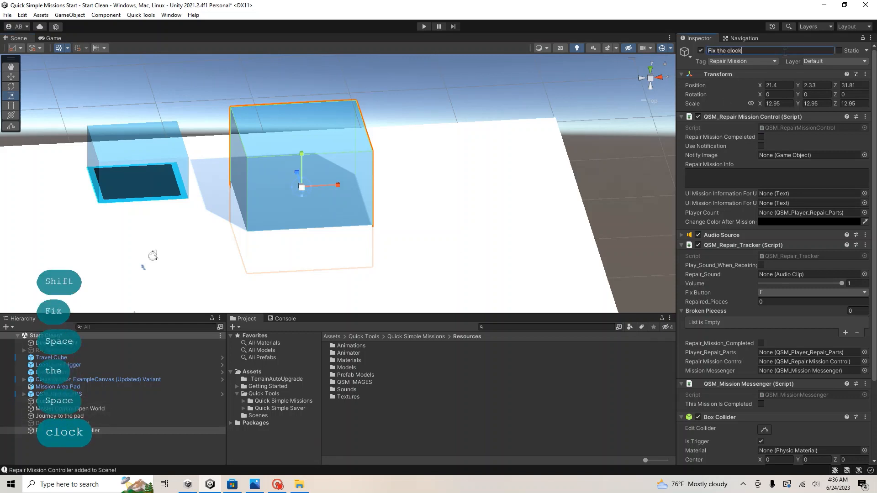
# Find the Clock prefab in the project assets, place it in the scene and scale it uniformly to about 226.5
pyautogui.click(543, 327)
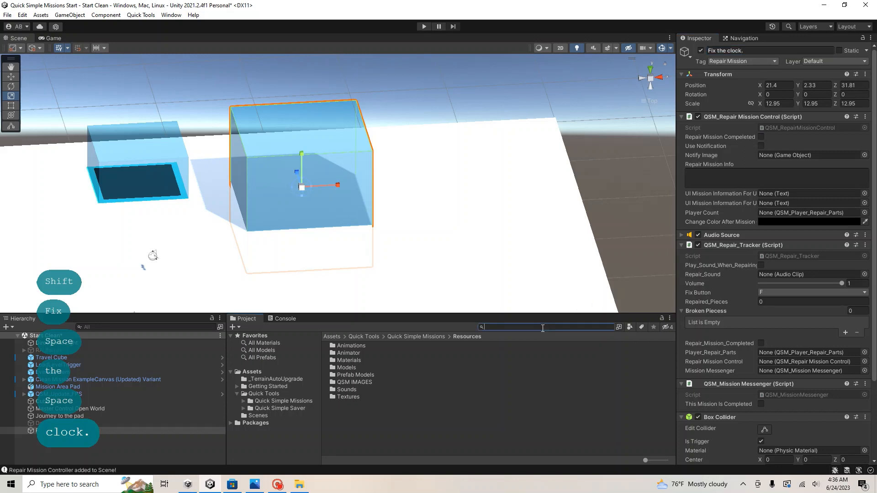
pyautogui.write('clock')
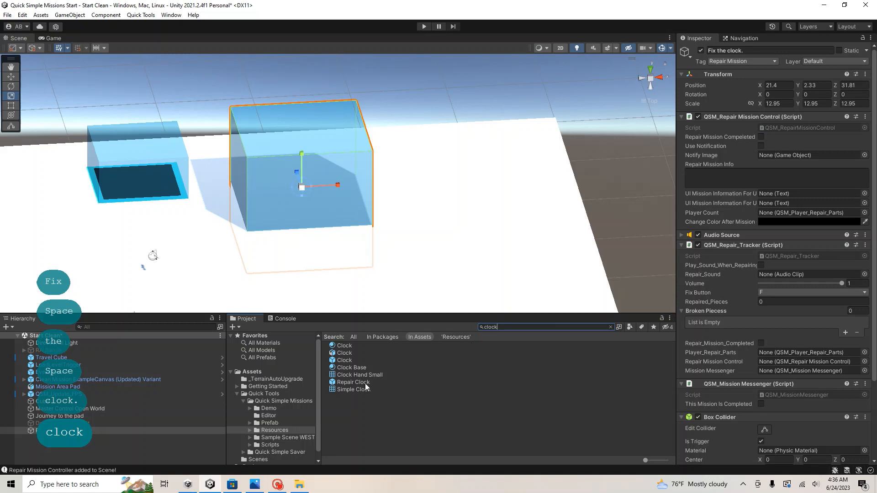
pyautogui.moveTo(343, 360); pyautogui.dragTo(515, 225)
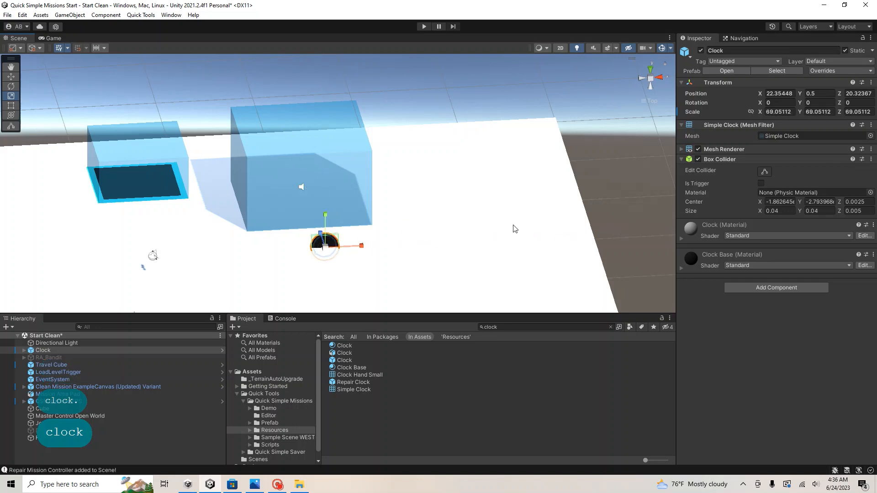
pyautogui.moveTo(325, 248); pyautogui.dragTo(377, 234)
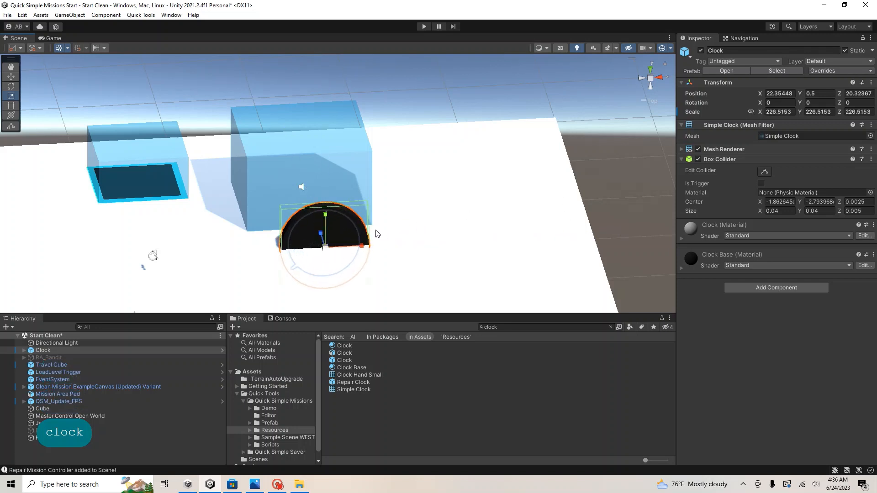
# Set the clock's Y rotation to 180 and move it inside the repair mission box, to about Y 4.8, Z 34.74
pyautogui.click(11, 86)
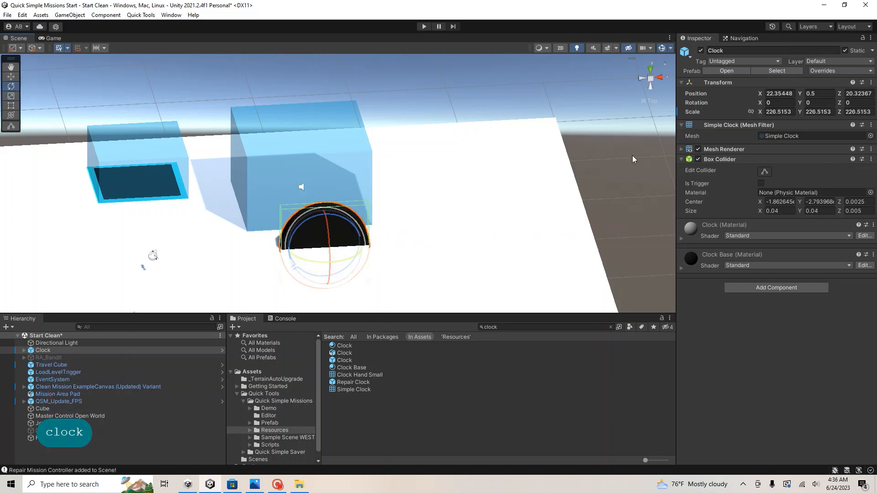
pyautogui.click(820, 102)
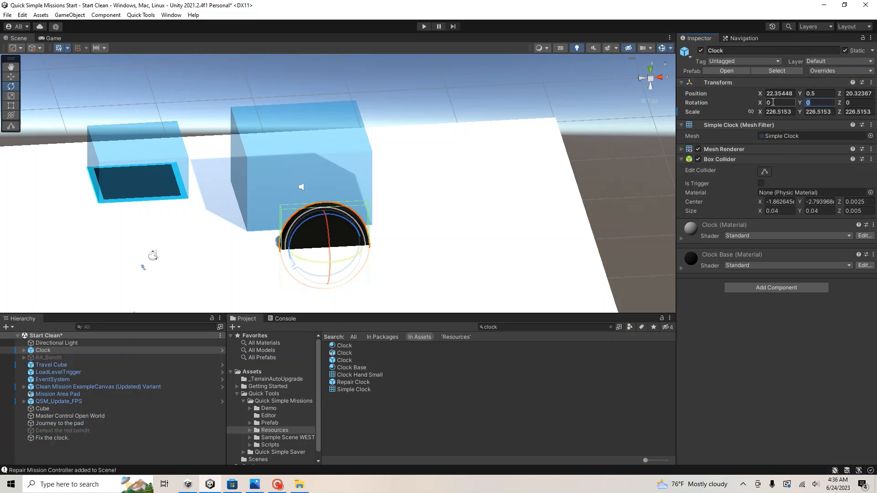
pyautogui.write('180')
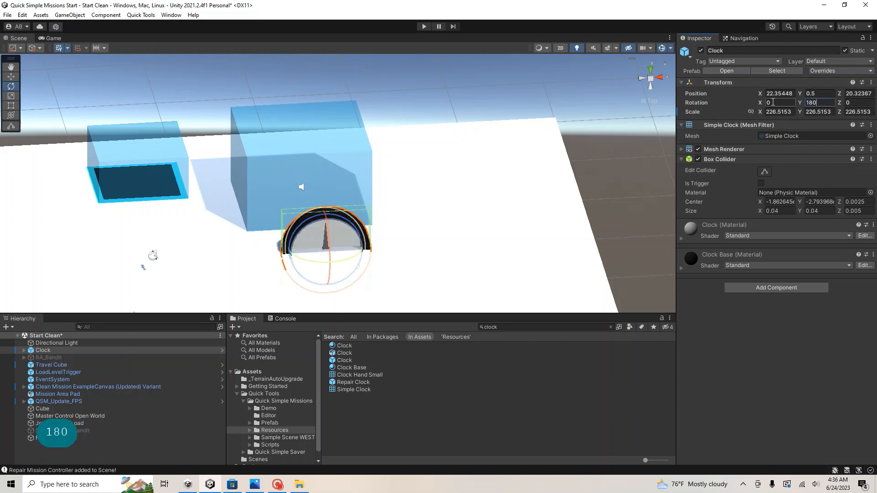
pyautogui.click(11, 76)
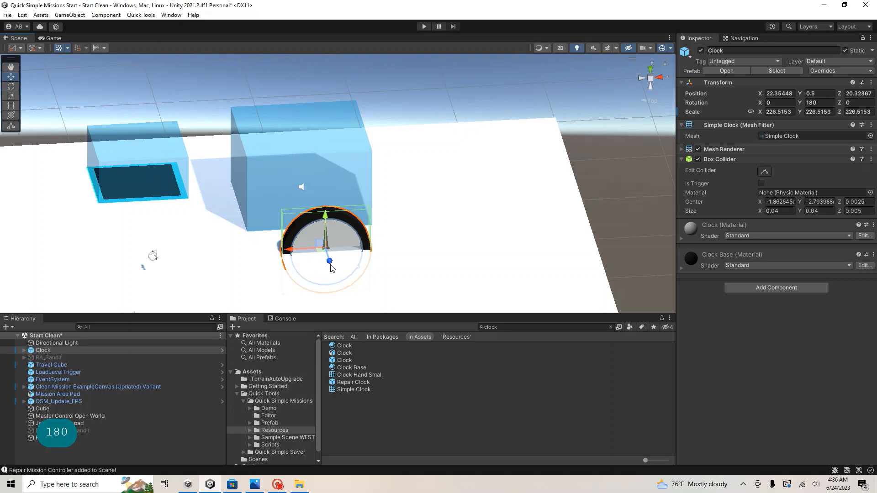
pyautogui.moveTo(310, 261); pyautogui.dragTo(283, 268)
pyautogui.moveTo(320, 122); pyautogui.dragTo(268, 114)
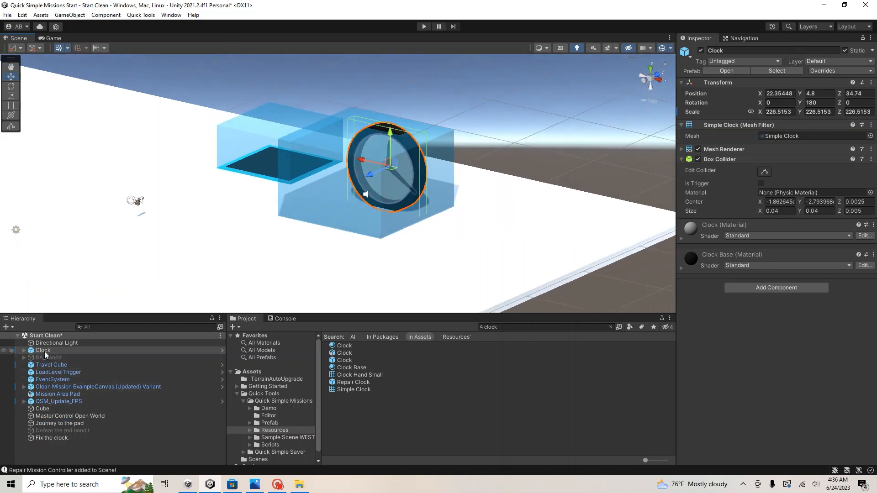
# Make the Clock a child of the "Fix the clock." object and expand it to show its parts
pyautogui.moveTo(45, 351); pyautogui.dragTo(78, 439)
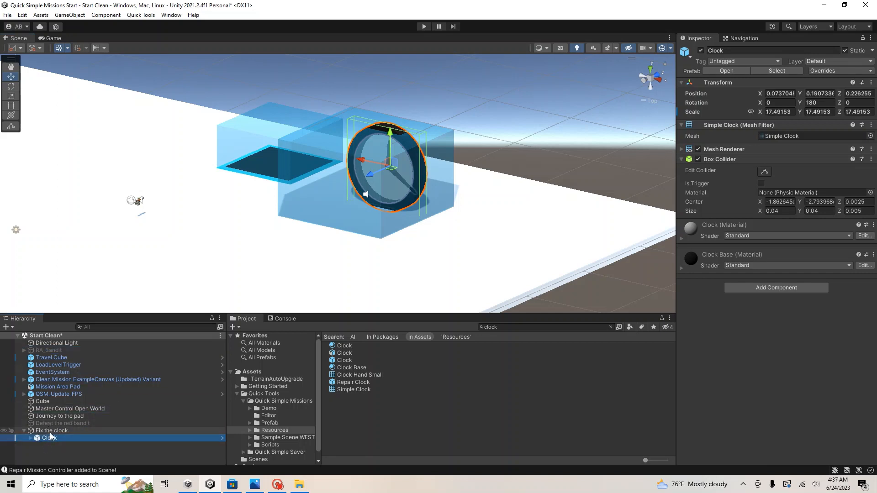
pyautogui.click(50, 433)
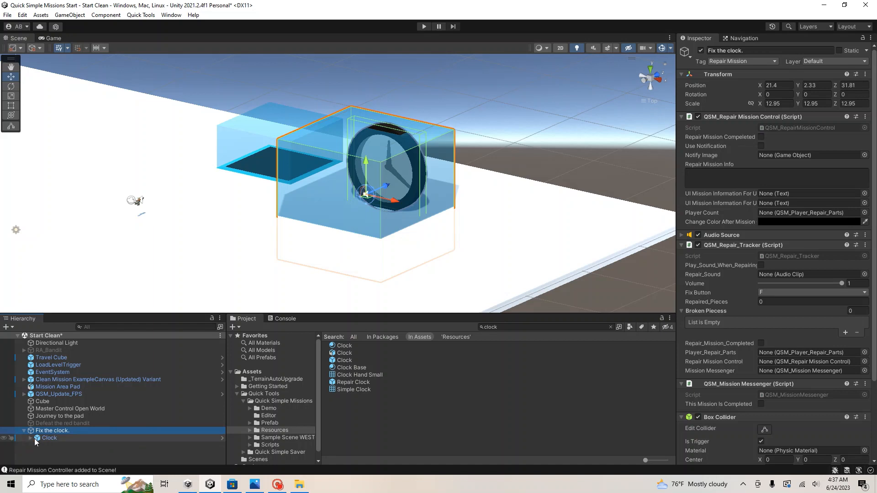
pyautogui.click(30, 437)
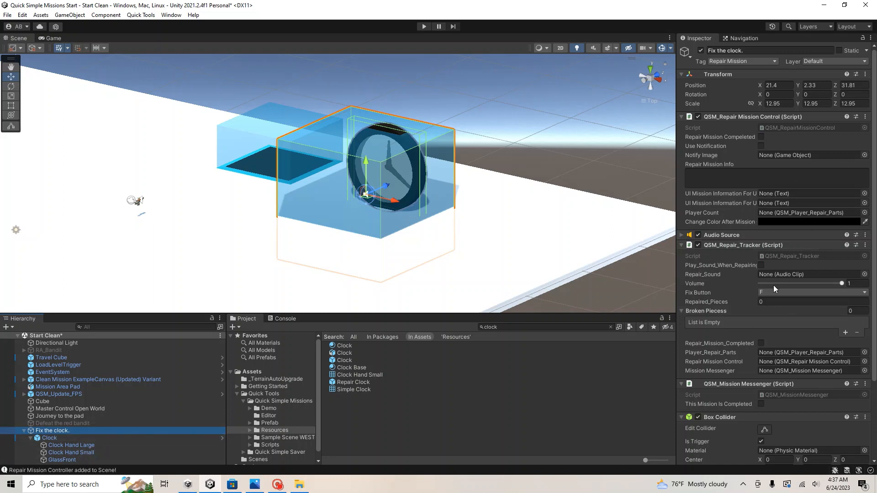
# Enable Use Notification on the repair mission control and assign the Notify object as its notify image
pyautogui.click(761, 146)
pyautogui.click(864, 155)
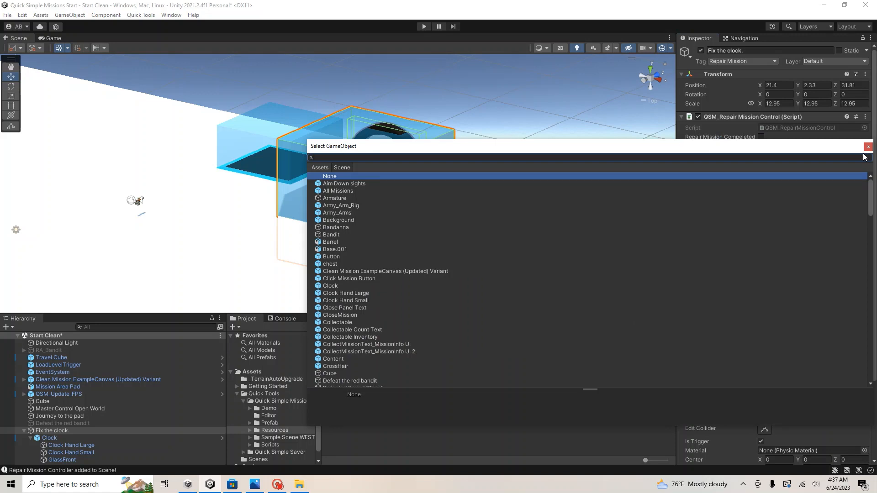
pyautogui.write('No')
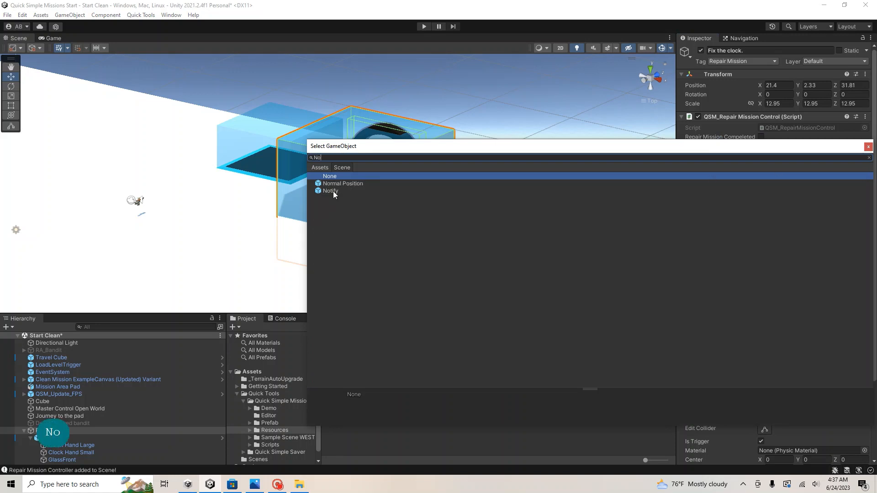
pyautogui.doubleClick(333, 191)
# Enter "Fix the clock" as the Repair Mission Info text
pyautogui.click(761, 179)
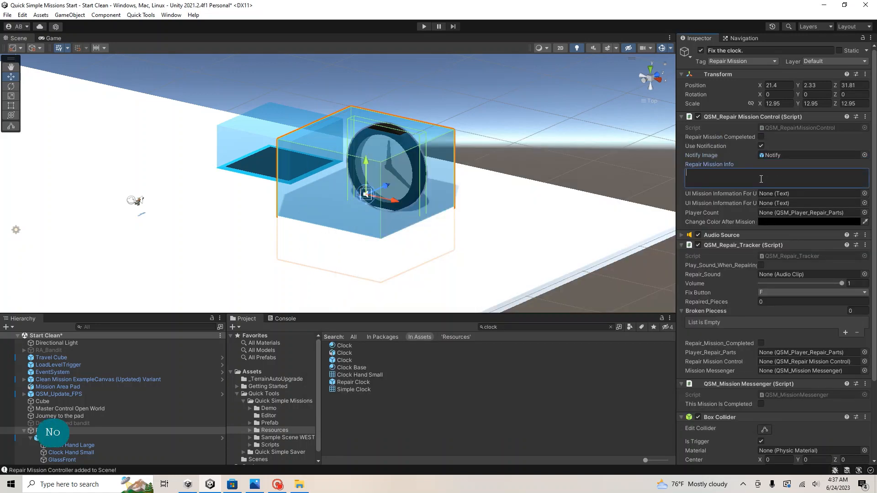
pyautogui.write('Fixe')
pyautogui.press('BackSpace')
pyautogui.write('the clock')
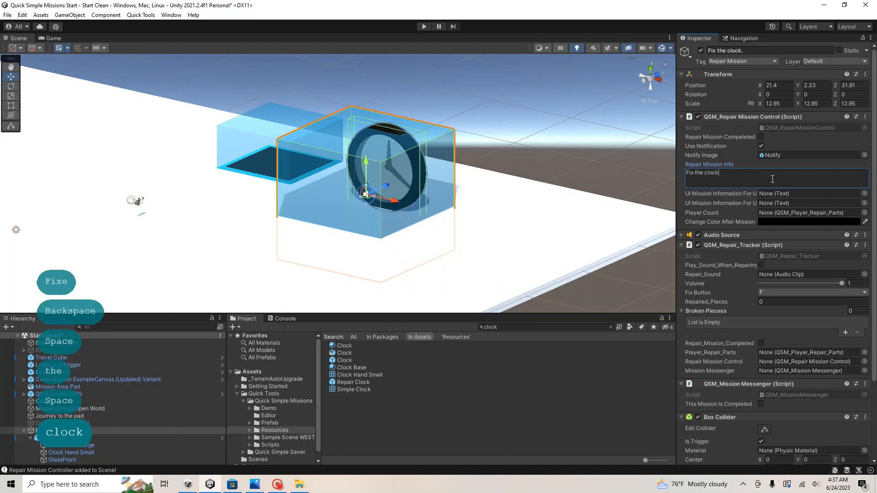
# Assign the Repair Mission text to the first UI Mission Information field of the repair mission control
pyautogui.click(865, 202)
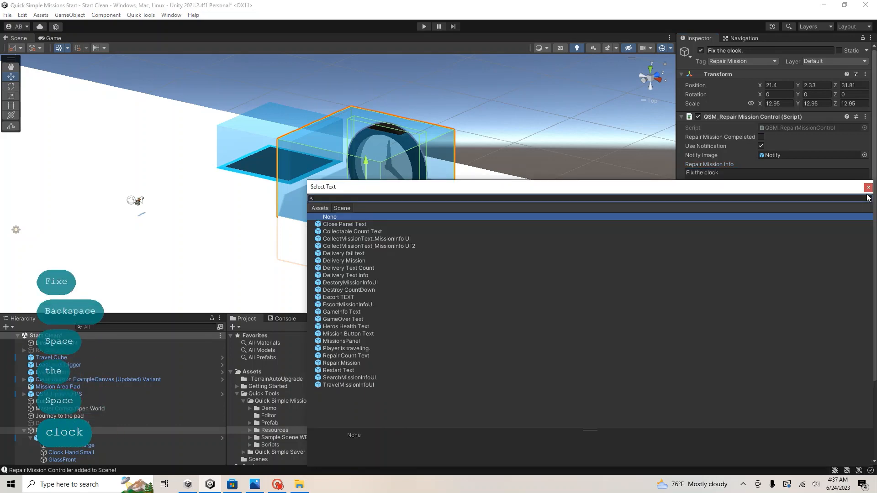
pyautogui.write('p')
pyautogui.press('BackSpace')
pyautogui.write('Rp')
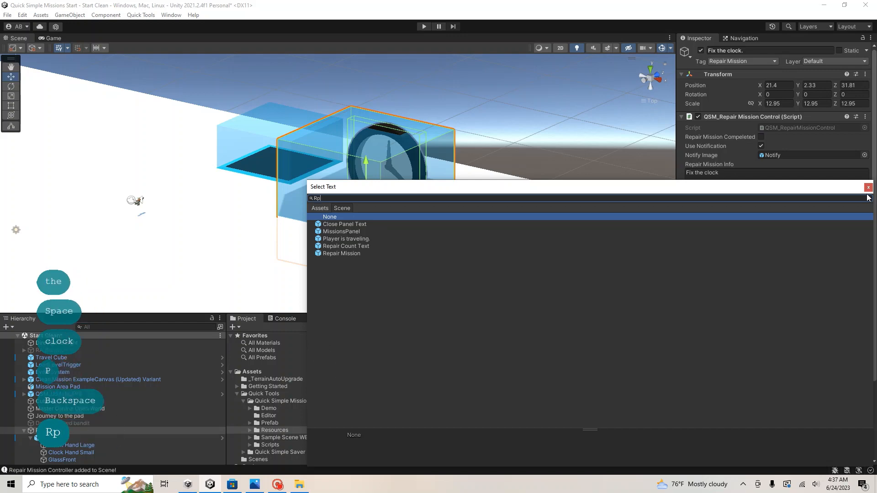
pyautogui.press('BackSpace')
pyautogui.write('e')
pyautogui.doubleClick(362, 232)
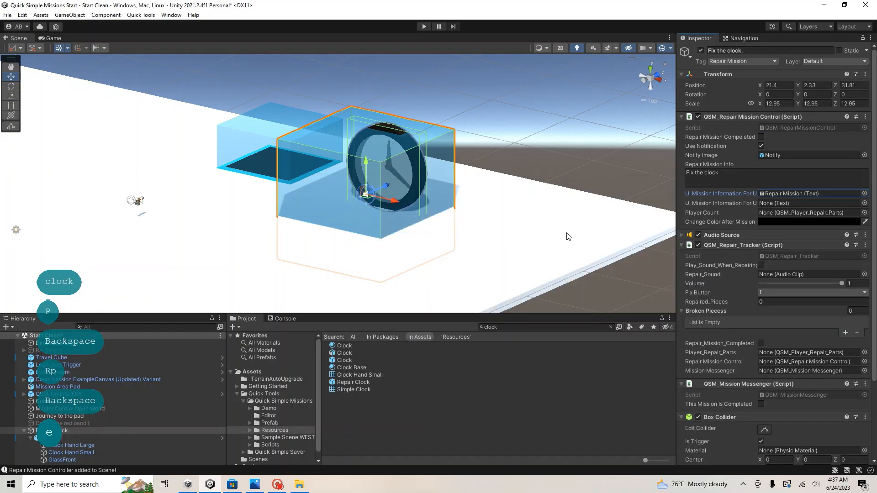
# Assign Repair Count Text to the second UI Mission Information field
pyautogui.click(865, 203)
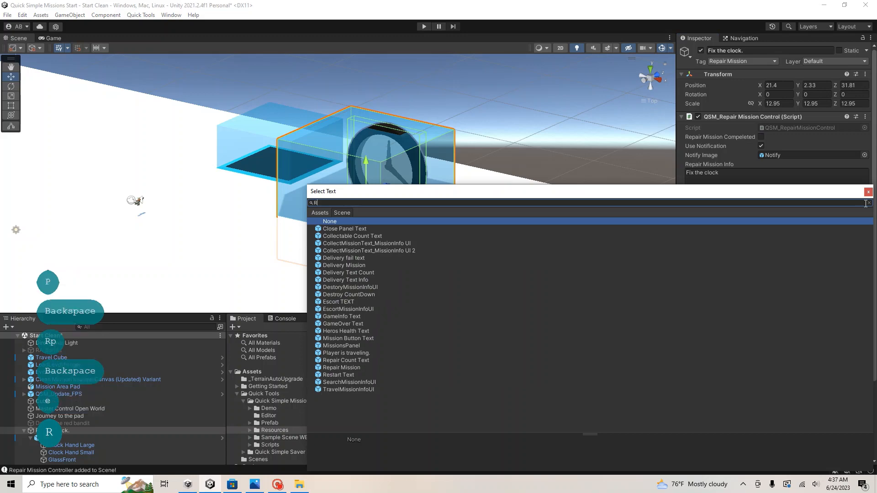
pyautogui.write('Rep')
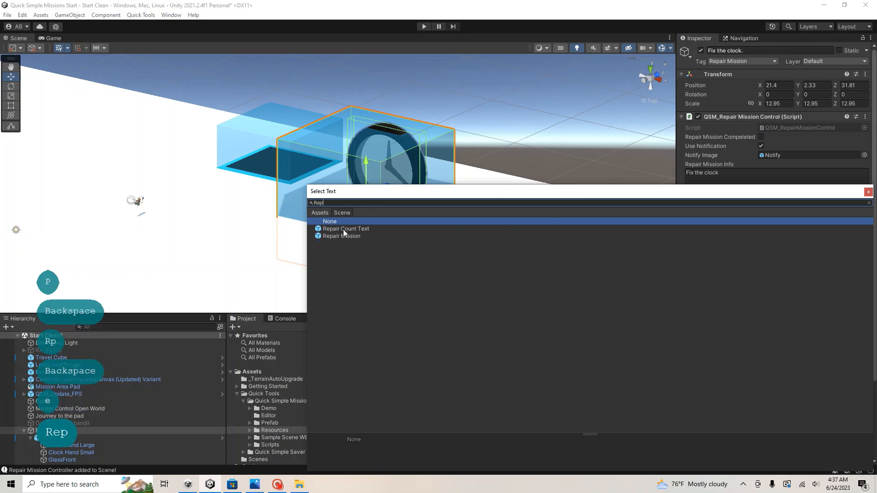
pyautogui.doubleClick(344, 230)
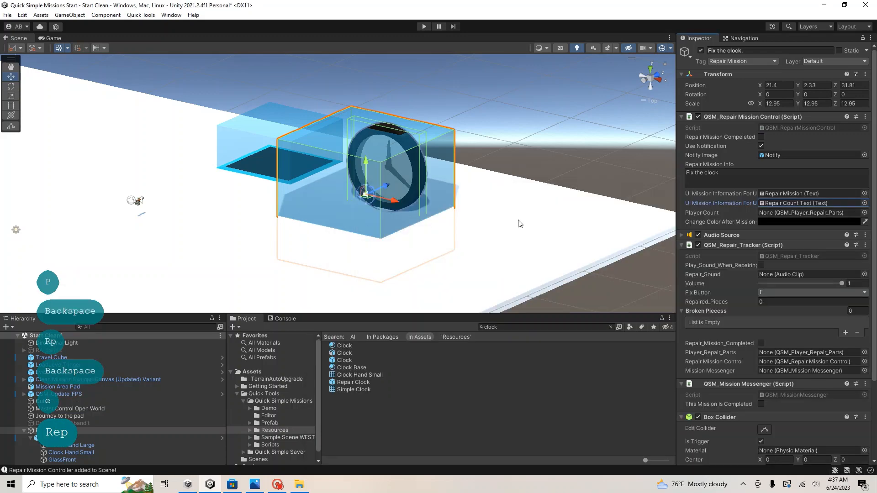
# Assign QSM_Update_FPS as the Player Count of the repair mission control
pyautogui.click(51, 38)
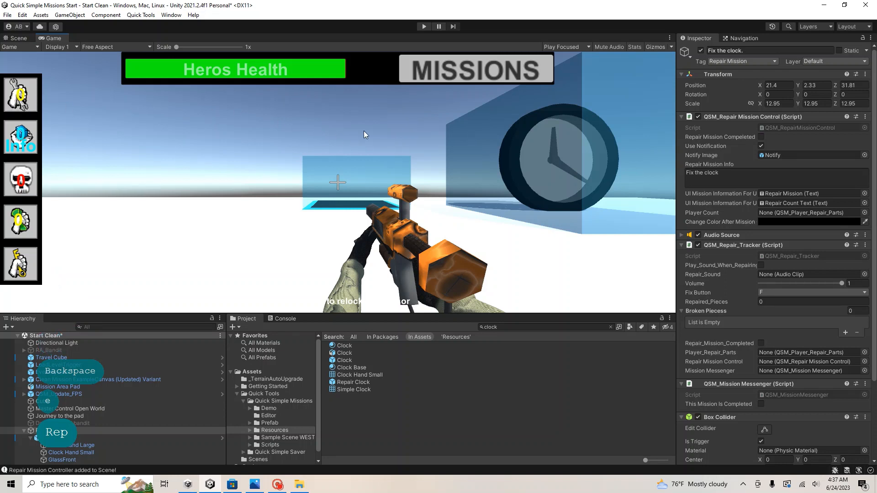
pyautogui.click(19, 38)
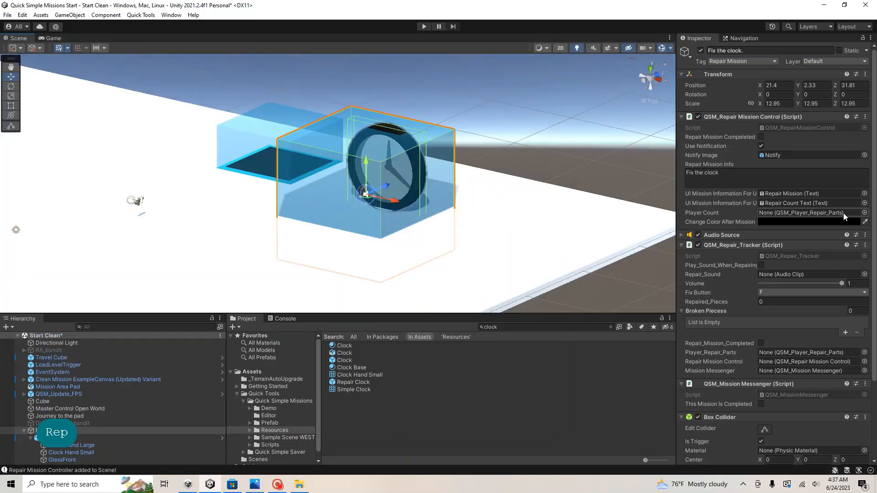
pyautogui.click(863, 214)
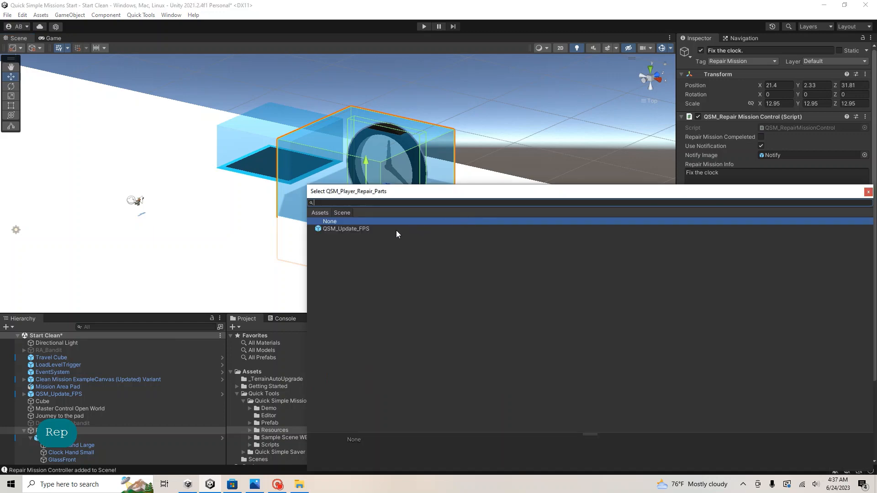
pyautogui.doubleClick(352, 229)
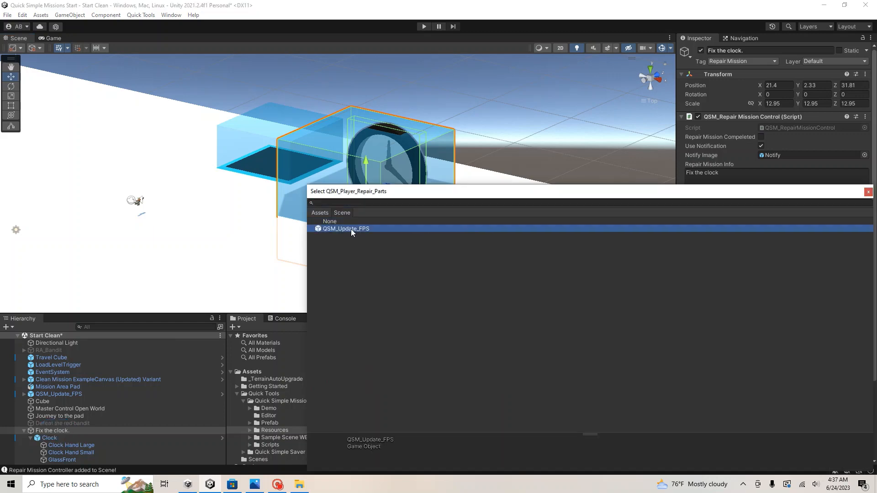
# Enable Play Sound When Repairing on the repair tracker and assign the Searching Sound Effect (original) clip as its repair sound
pyautogui.scroll(-2, 769, 270)
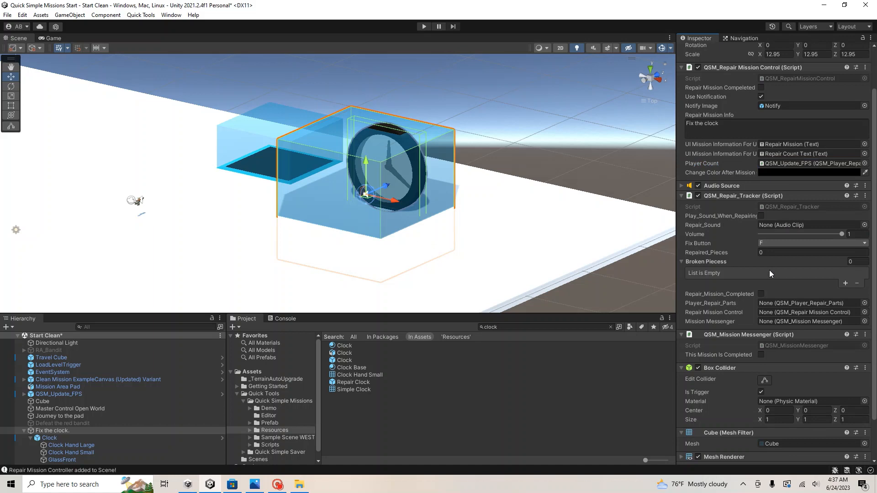
pyautogui.click(761, 216)
pyautogui.click(863, 225)
pyautogui.write('se')
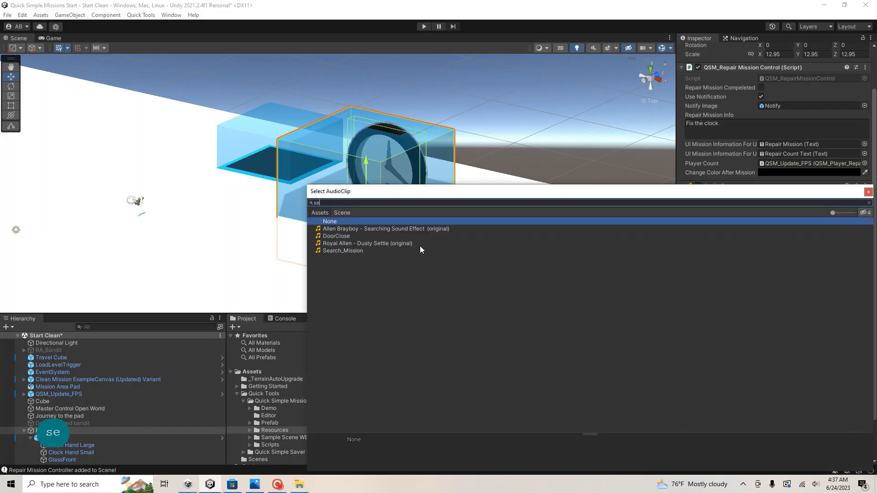
pyautogui.press('BackSpace')
pyautogui.press('BackSpace')
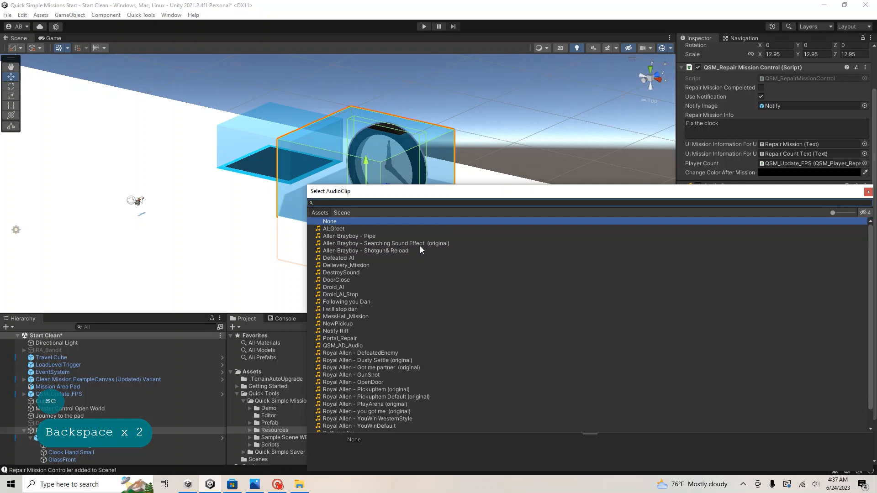
pyautogui.scroll(-2, 408, 347)
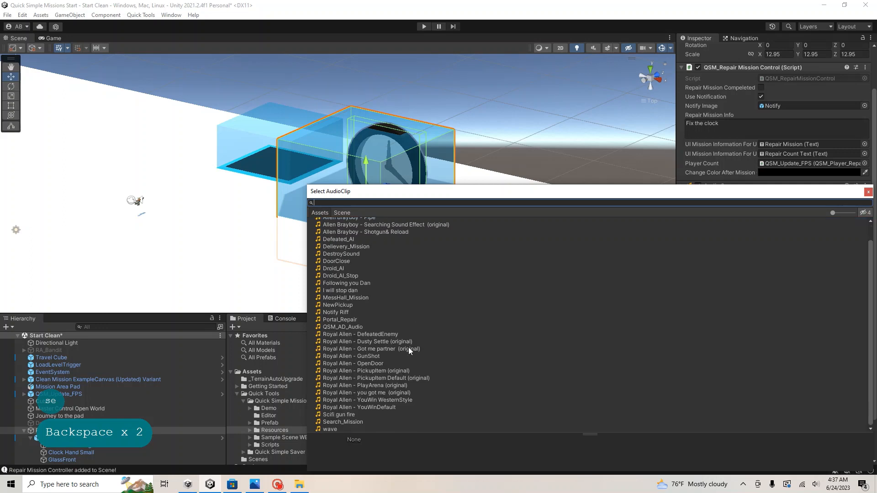
pyautogui.write('se')
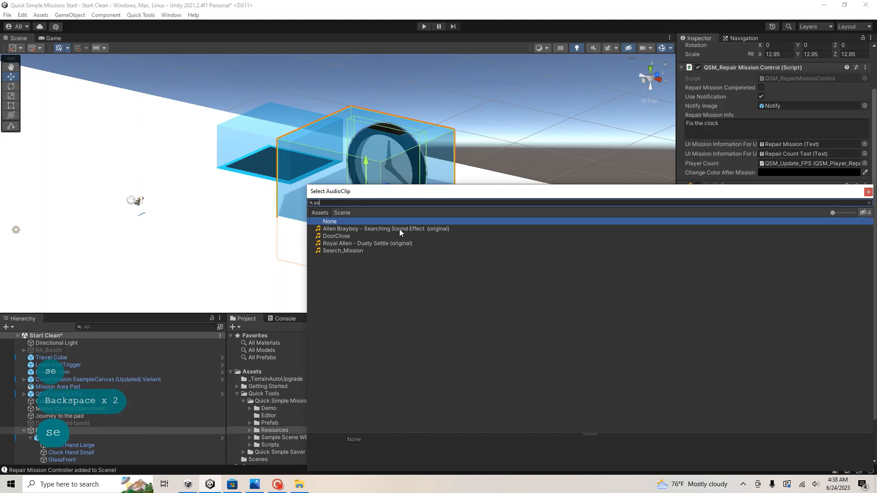
pyautogui.doubleClick(400, 229)
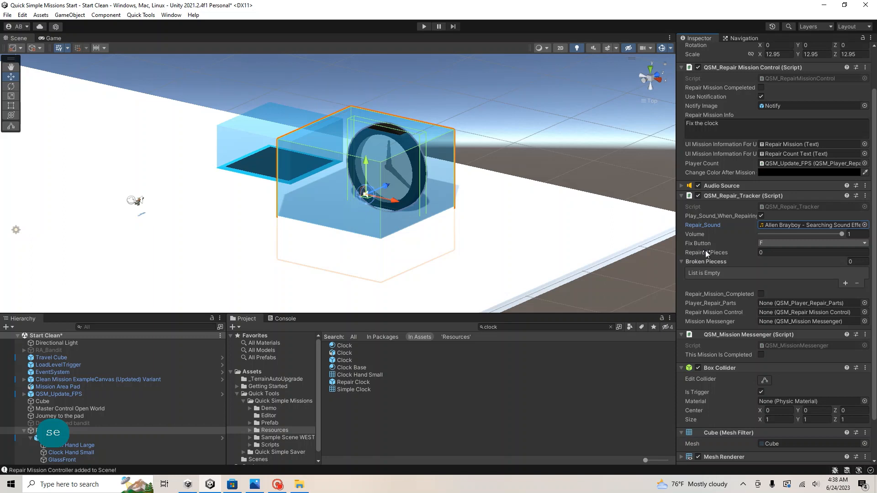
# Set Repaired Pieces on the repair tracker to 3
pyautogui.moveTo(713, 254)
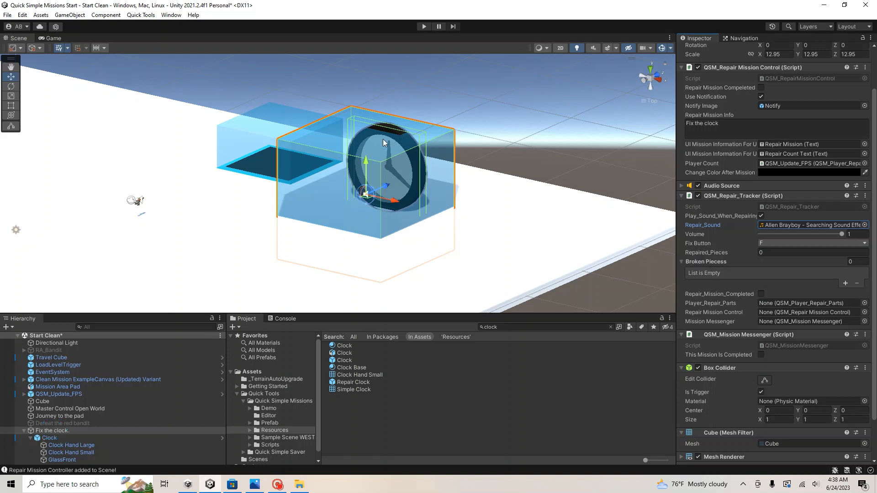
pyautogui.click(775, 253)
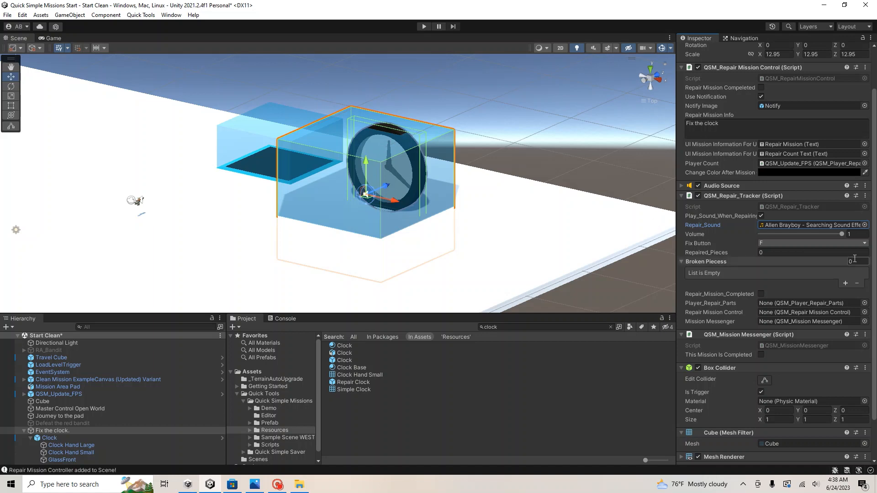
pyautogui.write('3')
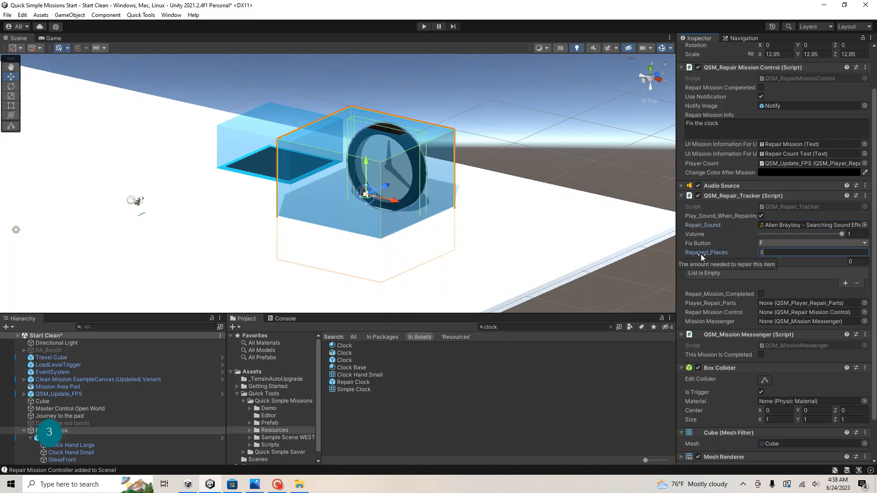
# Add three Broken Pieces elements to the repair tracker and assign Clock Hand Large, Clock Hand Small and GlassFront to them in order
pyautogui.click(844, 283)
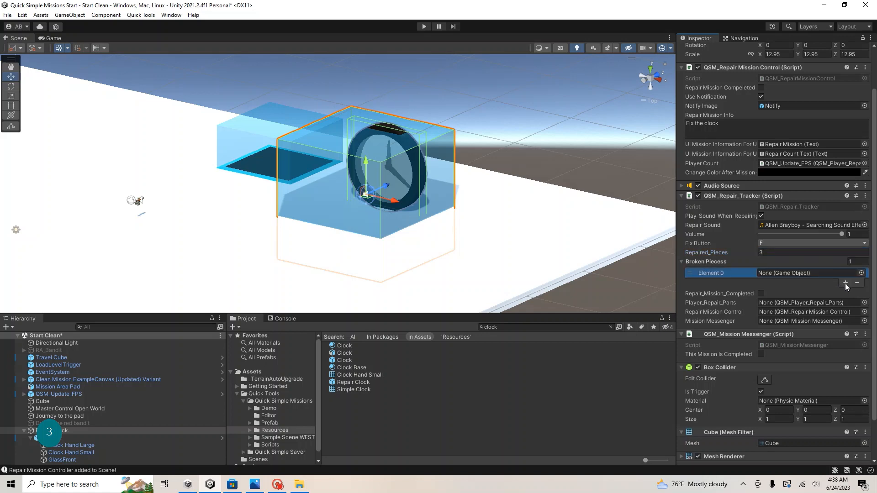
pyautogui.click(845, 292)
pyautogui.click(845, 301)
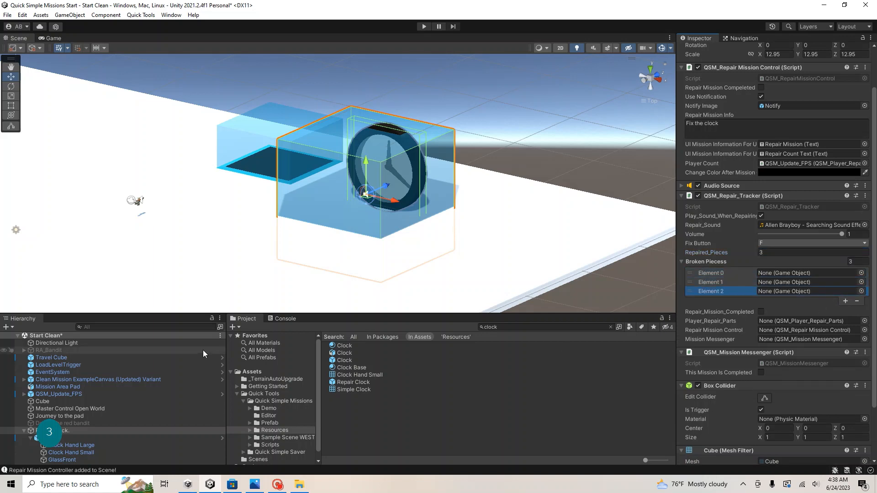
pyautogui.moveTo(61, 442); pyautogui.dragTo(786, 273)
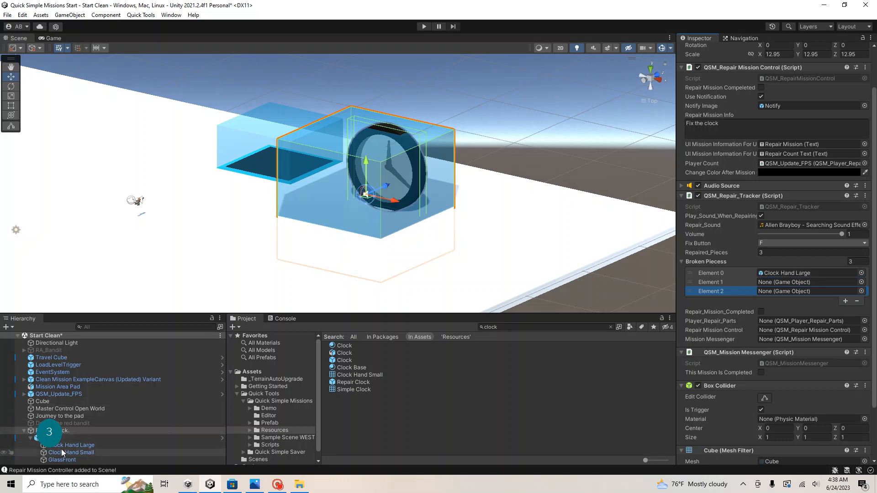
pyautogui.moveTo(64, 450); pyautogui.dragTo(804, 282)
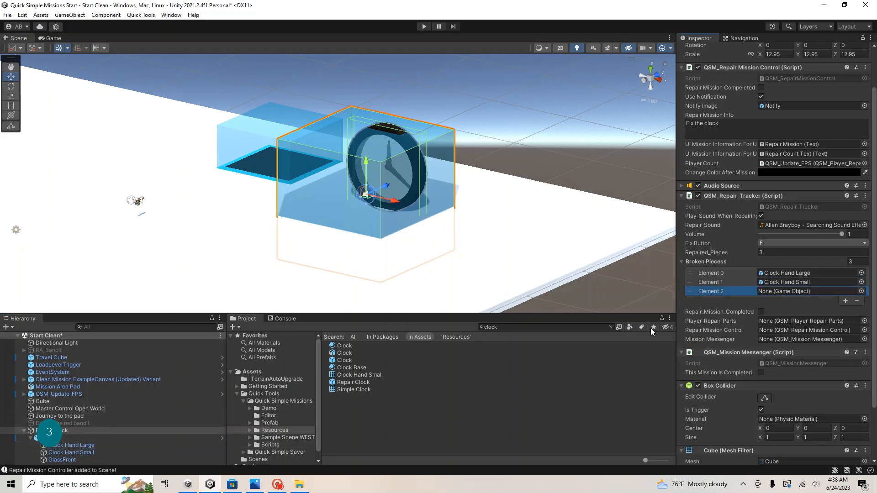
pyautogui.moveTo(81, 460); pyautogui.dragTo(801, 293)
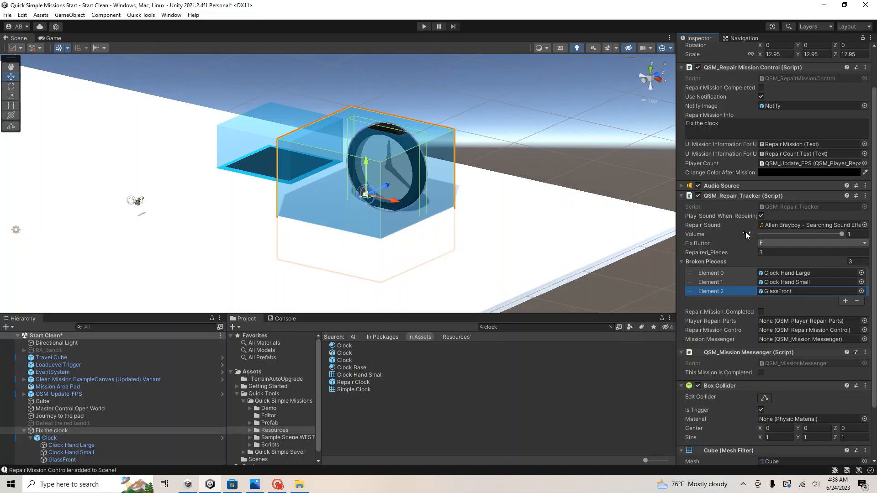
# Assign QSM_Update_FPS as the Player Repair Parts reference of the repair tracker
pyautogui.scroll(-2, 745, 234)
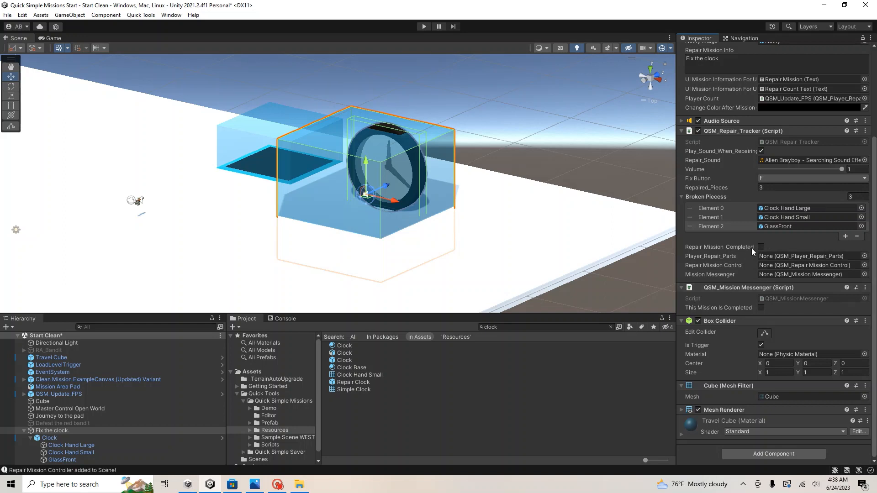
pyautogui.click(862, 259)
pyautogui.doubleClick(363, 231)
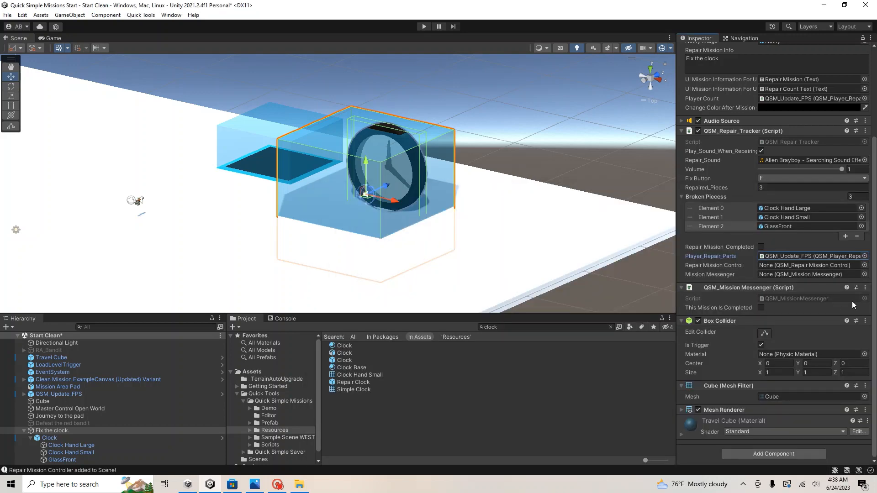
# Assign the "Fix the clock." object as both the Repair Mission Control and the Mission Messenger of the repair tracker
pyautogui.click(864, 265)
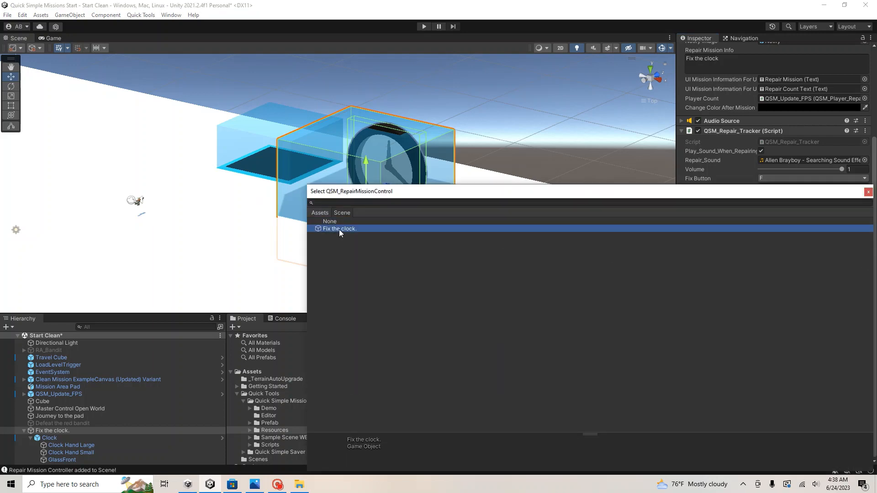
pyautogui.doubleClick(339, 229)
pyautogui.click(864, 274)
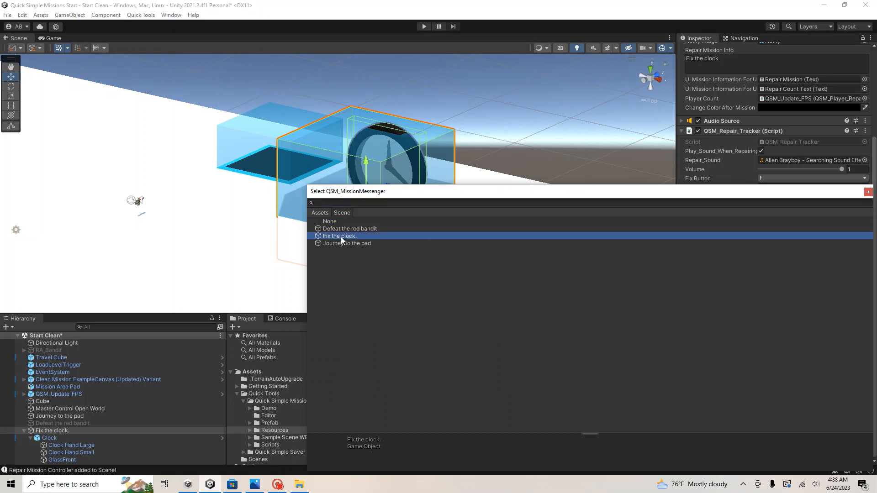
pyautogui.doubleClick(342, 237)
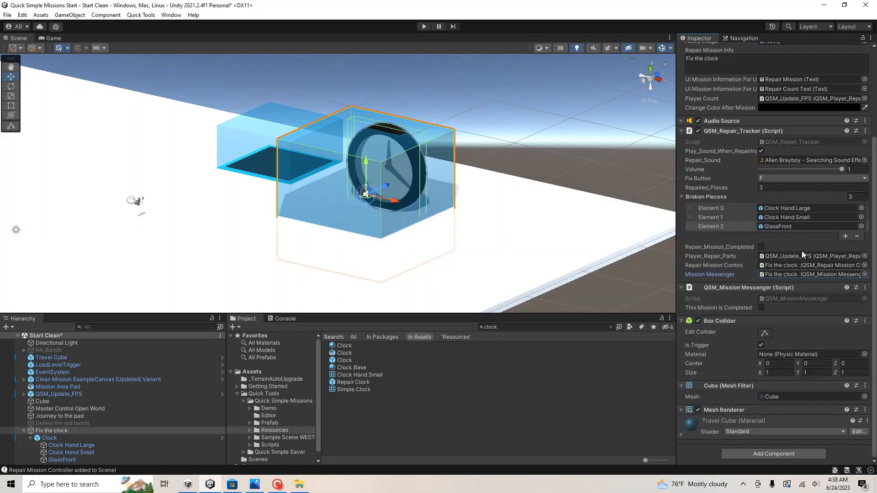
# Assign the "Fix the clock." mission to Element 2 of the Current Missions in Master Control Open World
pyautogui.click(73, 411)
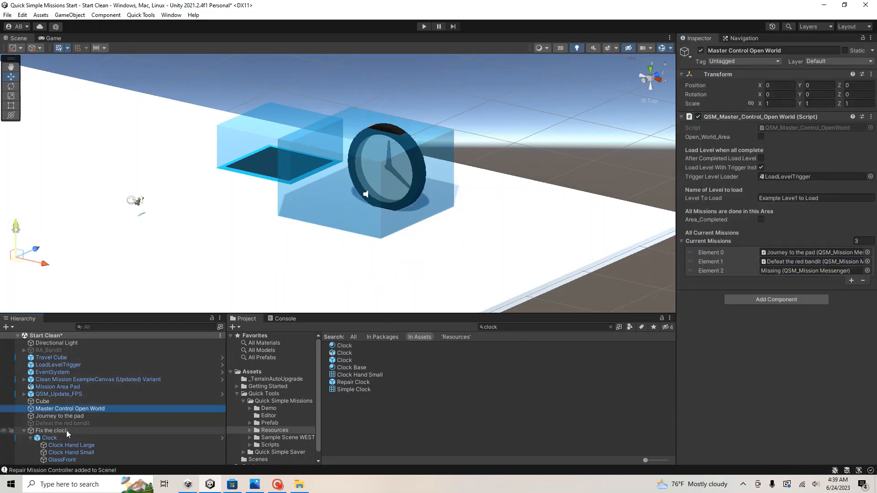
pyautogui.moveTo(64, 434); pyautogui.dragTo(828, 276)
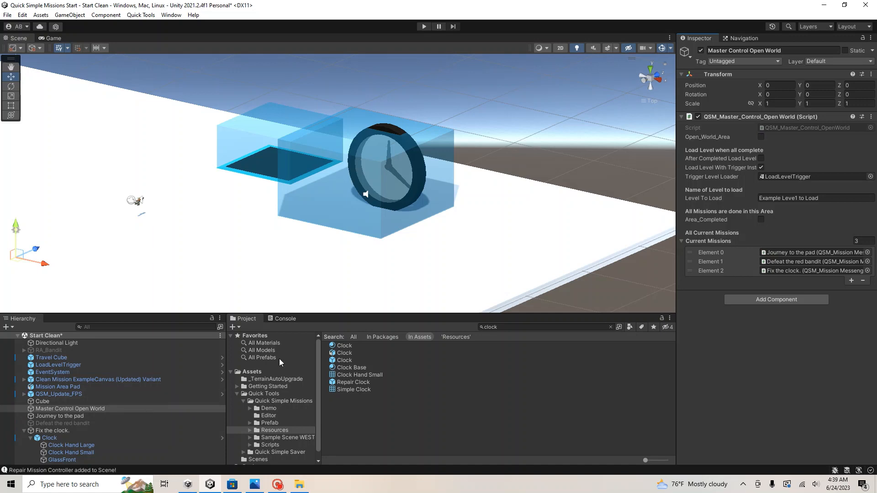
# Create a 3D cube and move it along Z to 13.56, in front of the clock's mission box
pyautogui.keyDown('alt'); pyautogui.moveTo(338, 270); pyautogui.dragTo(401, 285); pyautogui.keyUp('alt')
pyautogui.moveTo(246, 280); pyautogui.dragTo(276, 260, button='middle')
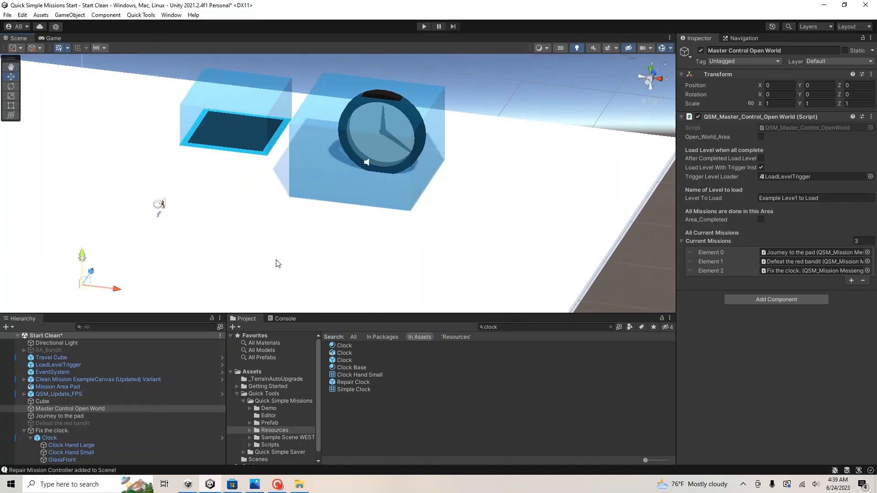
pyautogui.hotkey('ctrl', 'p')
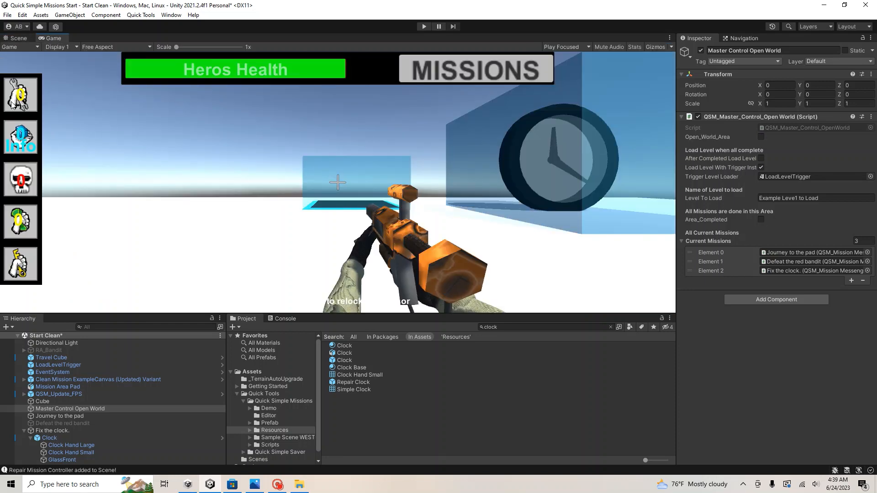
pyautogui.click(18, 39)
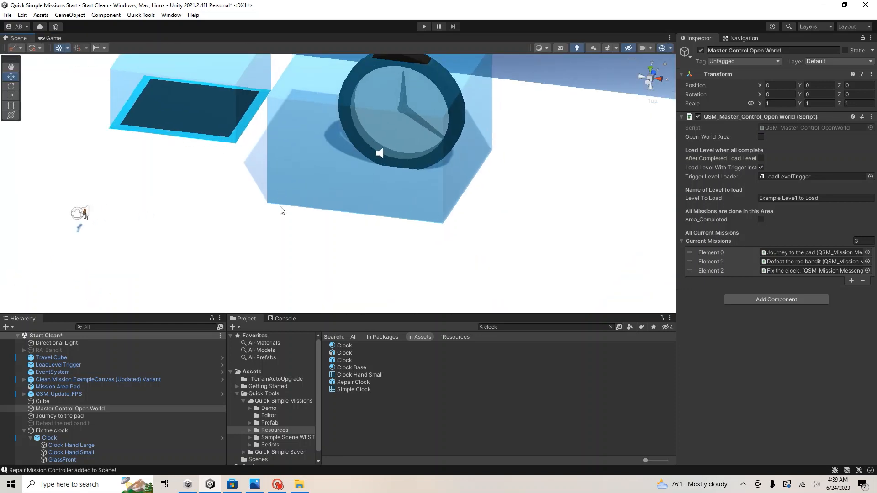
pyautogui.click(70, 15)
pyautogui.moveTo(109, 72)
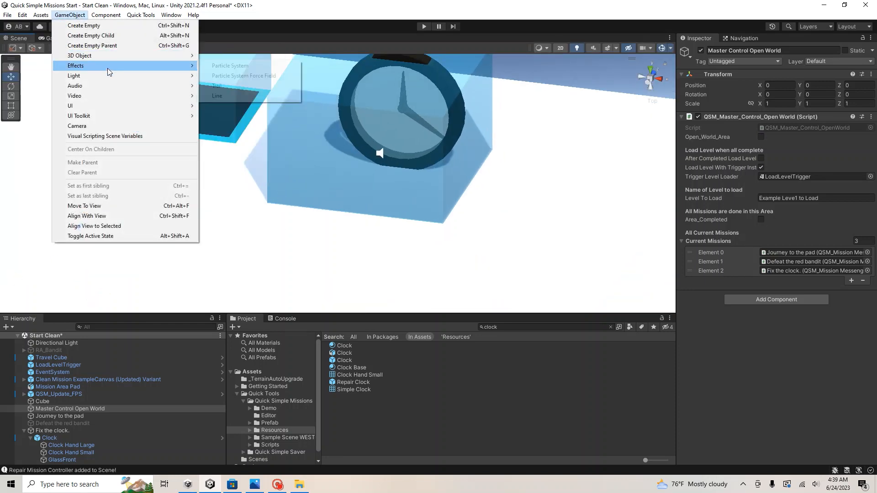
pyautogui.moveTo(118, 55)
pyautogui.click(221, 56)
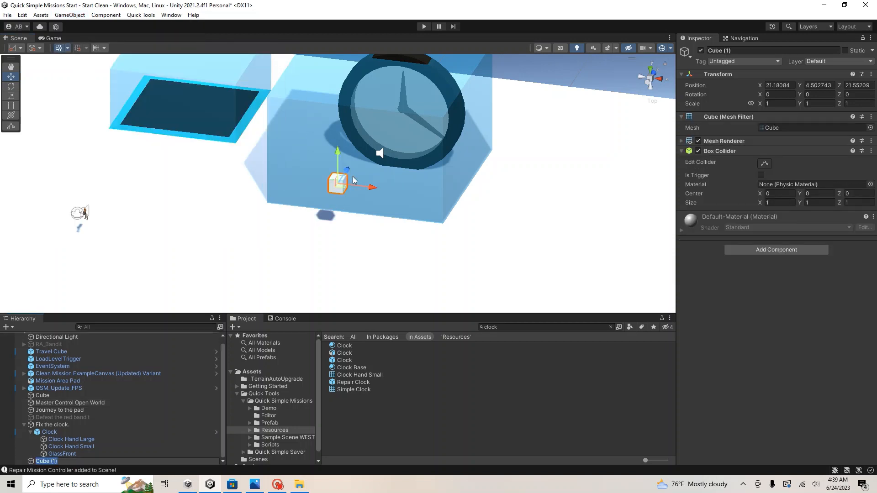
pyautogui.moveTo(346, 172); pyautogui.dragTo(418, 336)
# Search the project assets for "repai" and apply the RepairBox texture to the new cube
pyautogui.click(521, 325)
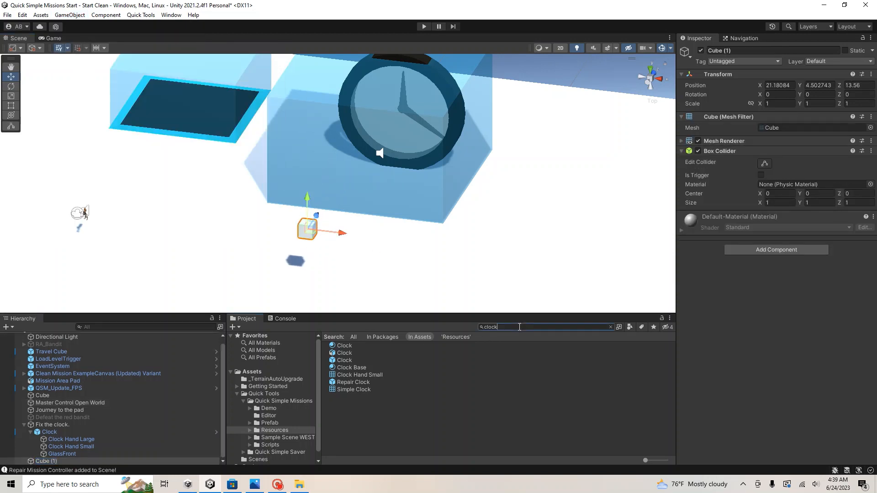
pyautogui.write('repai')
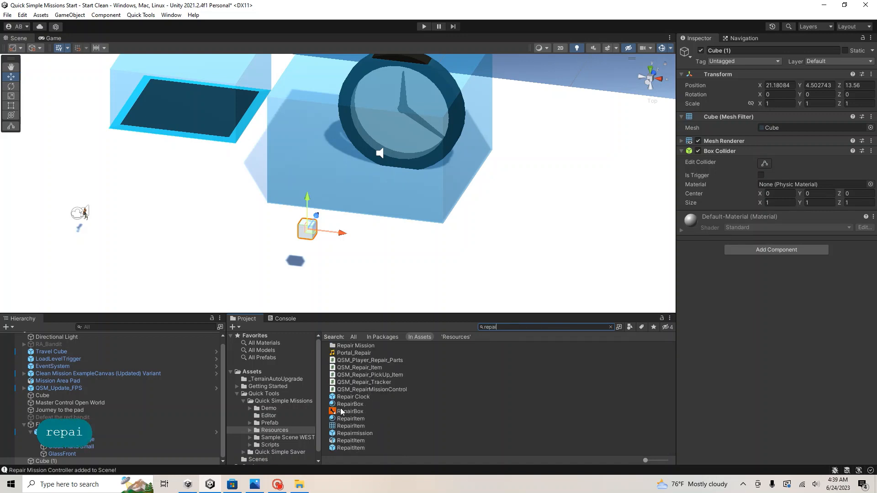
pyautogui.moveTo(343, 411); pyautogui.dragTo(301, 230)
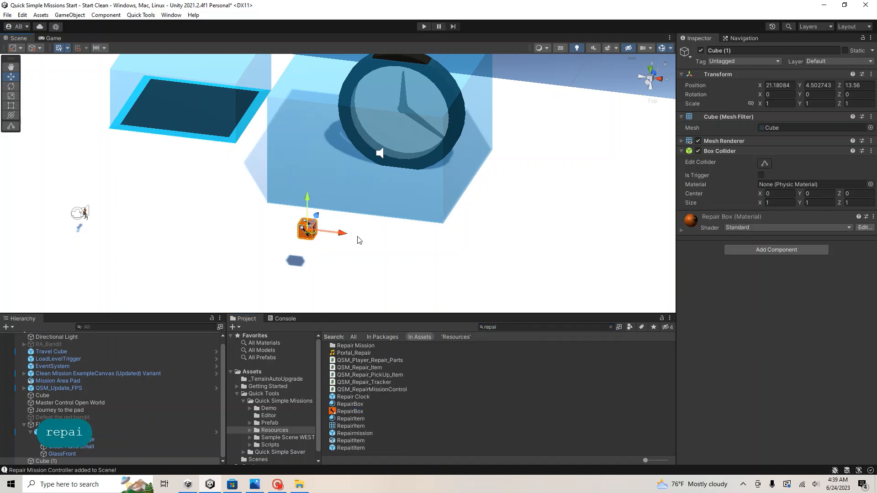
# Rename the new cube to "Part"
pyautogui.click(751, 50)
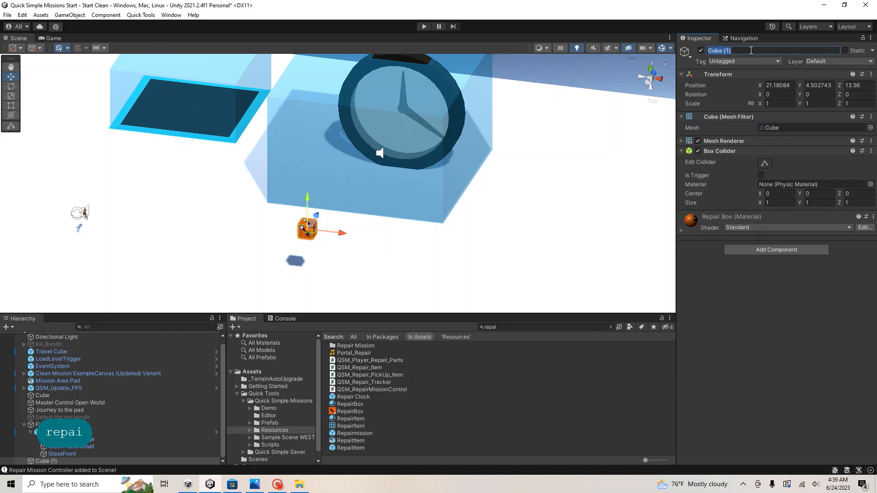
pyautogui.write('Part')
pyautogui.press('Return')
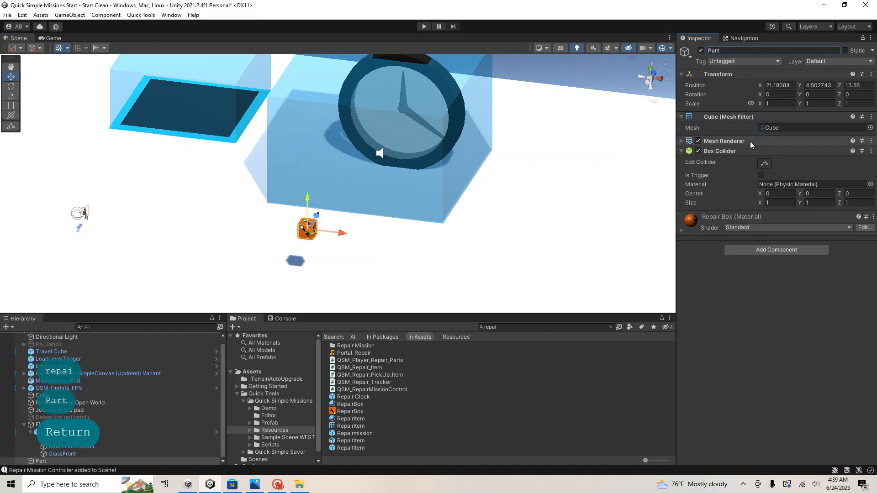
# Remove the Box Collider component from the Part cube and lower the cube to Y 1.5
pyautogui.click(871, 151)
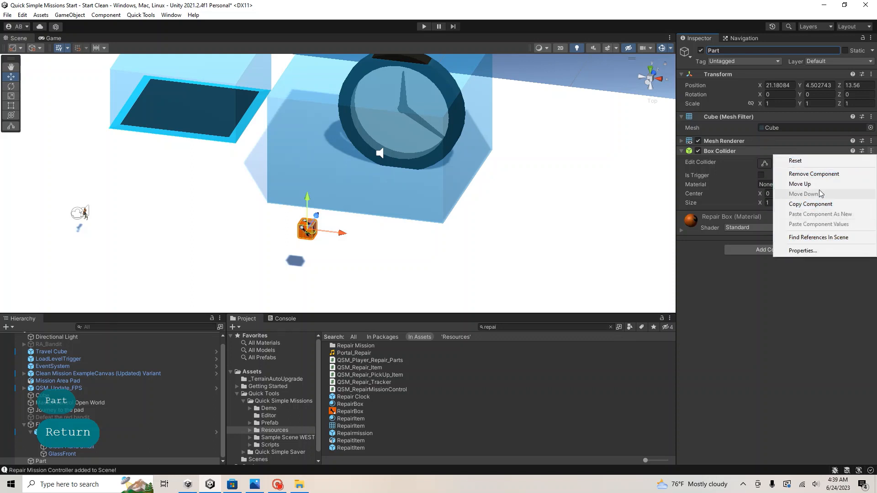
pyautogui.click(815, 174)
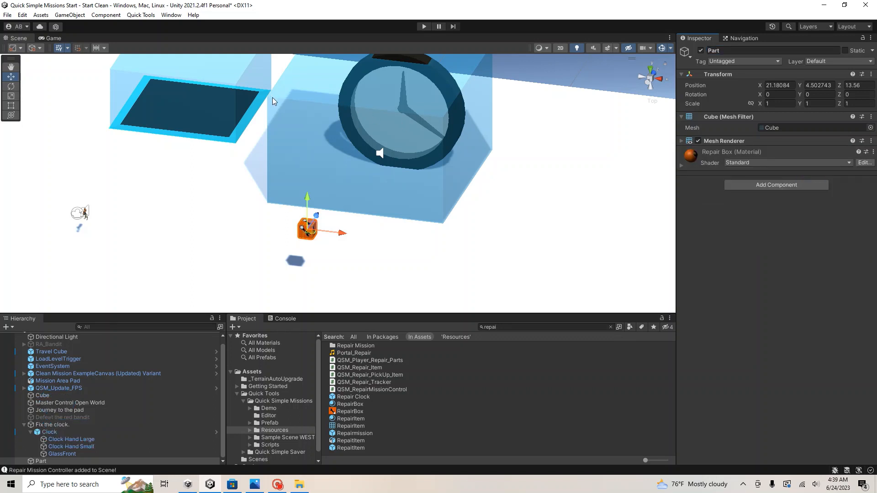
pyautogui.moveTo(307, 203); pyautogui.dragTo(269, 181)
pyautogui.moveTo(269, 180); pyautogui.dragTo(223, 174, button='right')
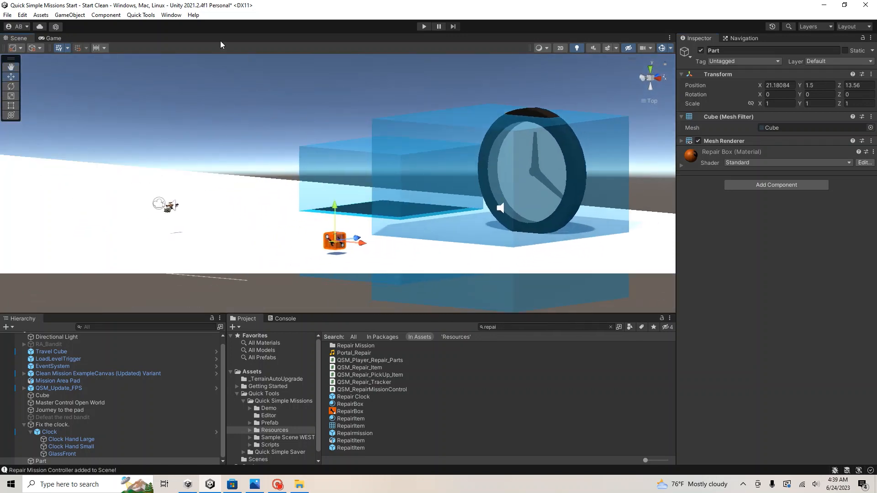
# Create a Pickup Repair Item with the Mission Item Builder using the Part cube as the model, and lower it to Y 1.16
pyautogui.click(138, 15)
pyautogui.moveTo(151, 26)
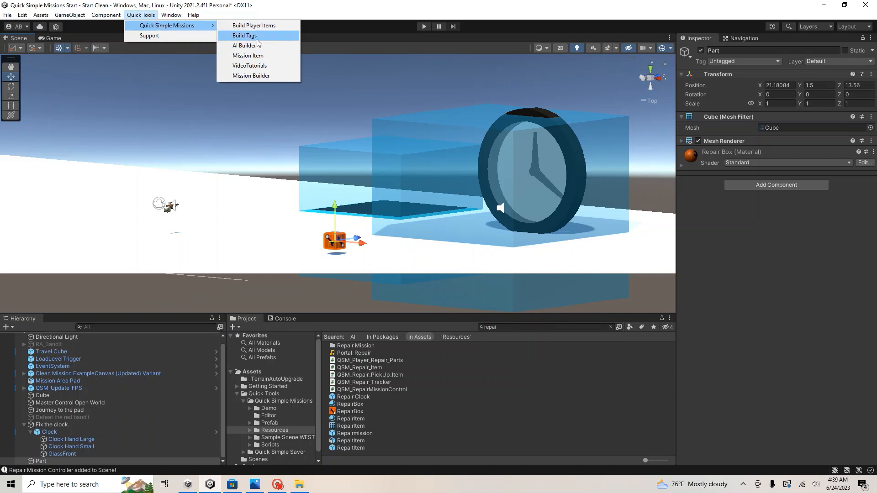
pyautogui.click(249, 56)
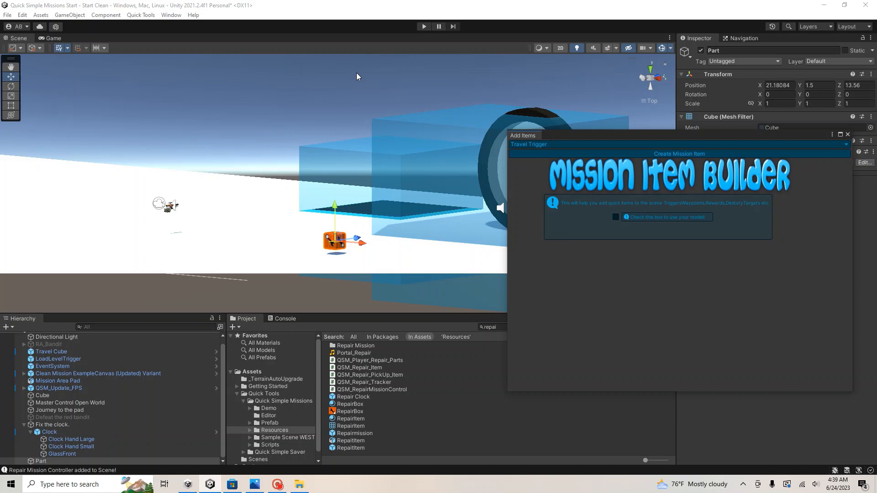
pyautogui.click(554, 143)
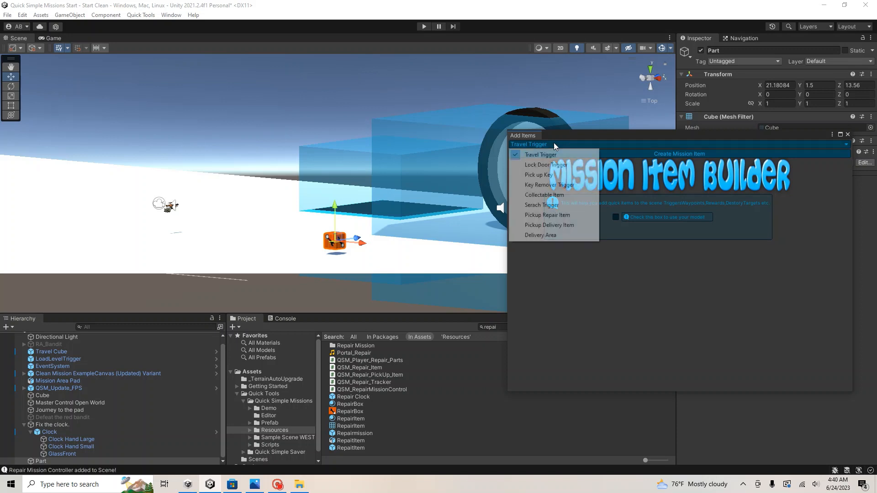
pyautogui.click(562, 217)
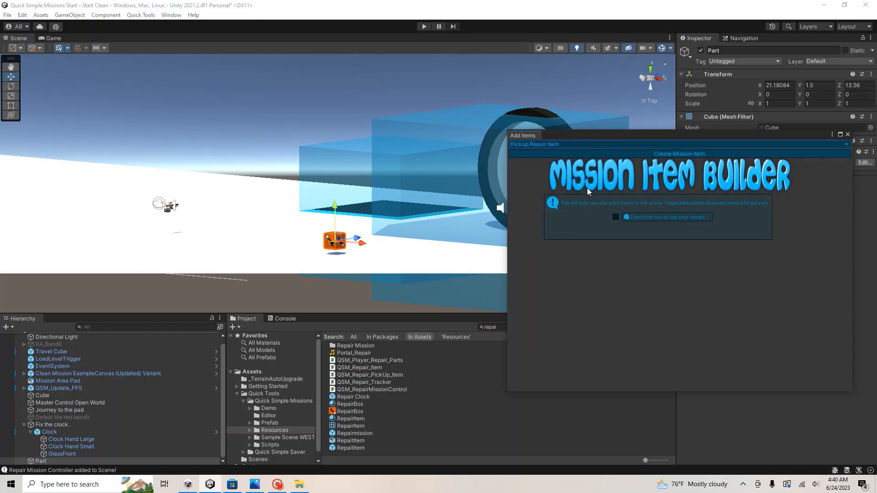
pyautogui.click(616, 217)
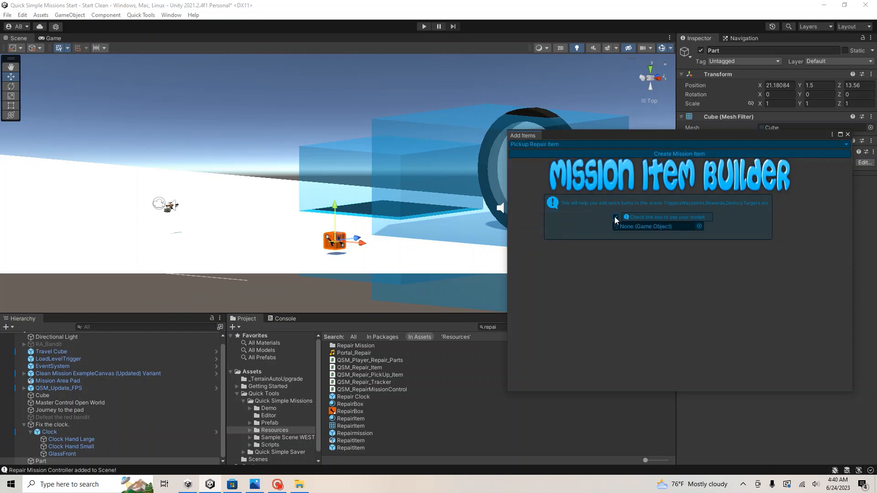
pyautogui.moveTo(54, 462); pyautogui.dragTo(665, 226)
pyautogui.click(662, 153)
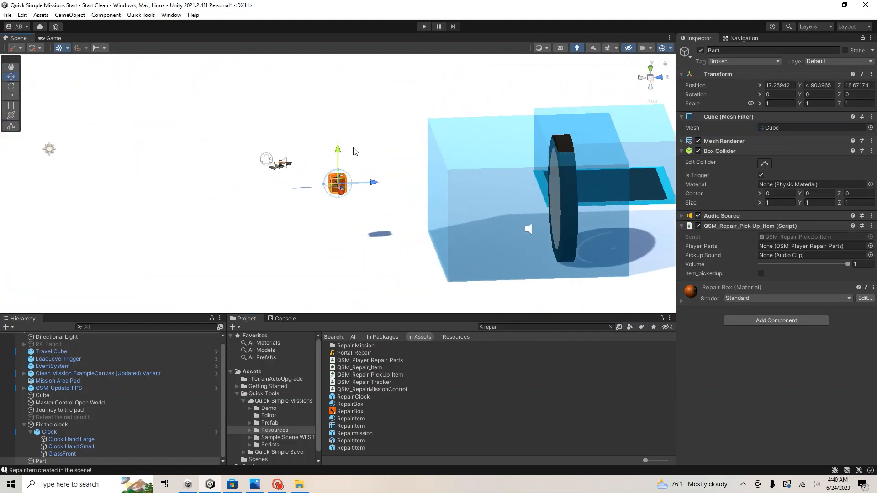
pyautogui.moveTo(338, 150); pyautogui.dragTo(348, 203)
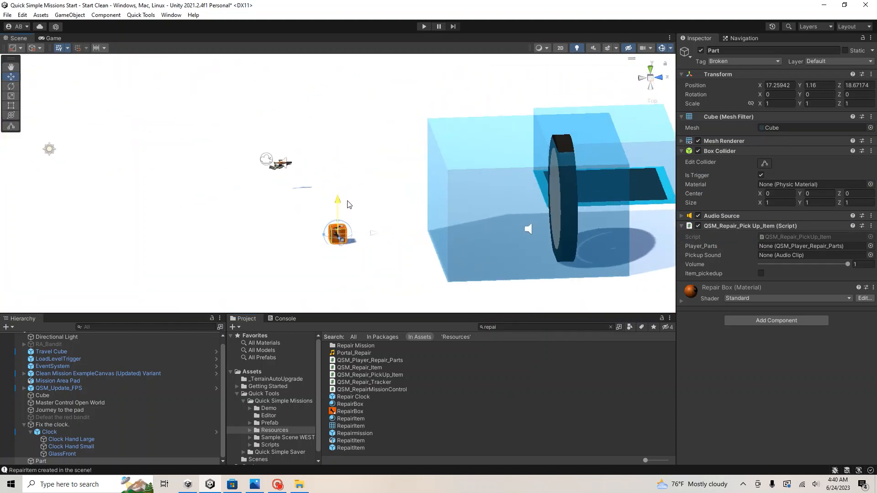
# Set the part's Player_Parts to QSM_Update_FPS and its Pickup Sound to Royal Allen - PickupItem (original)
pyautogui.click(870, 246)
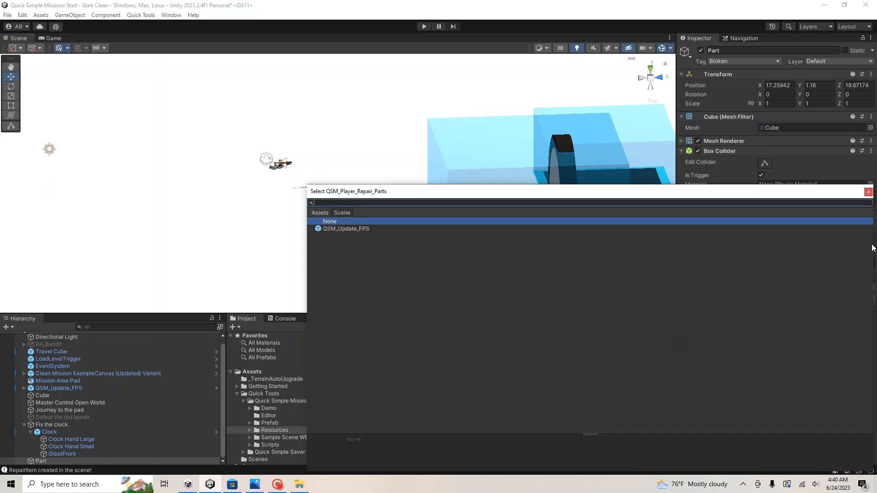
pyautogui.doubleClick(346, 228)
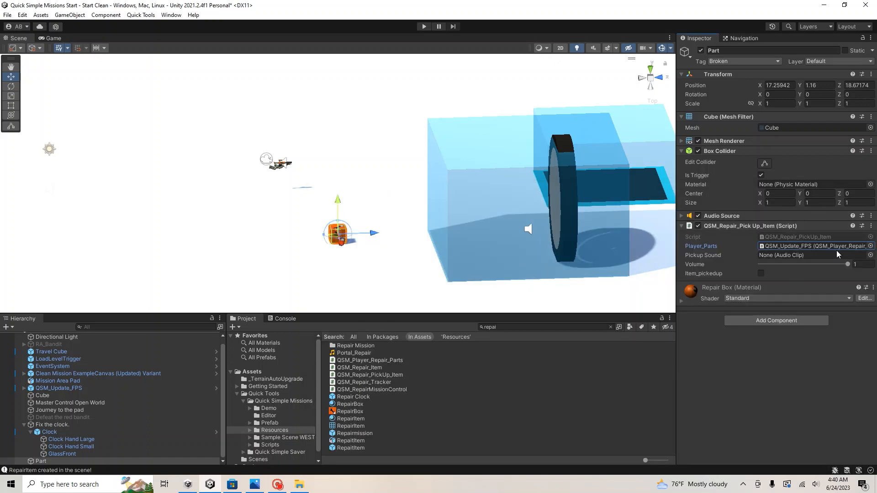
pyautogui.click(871, 255)
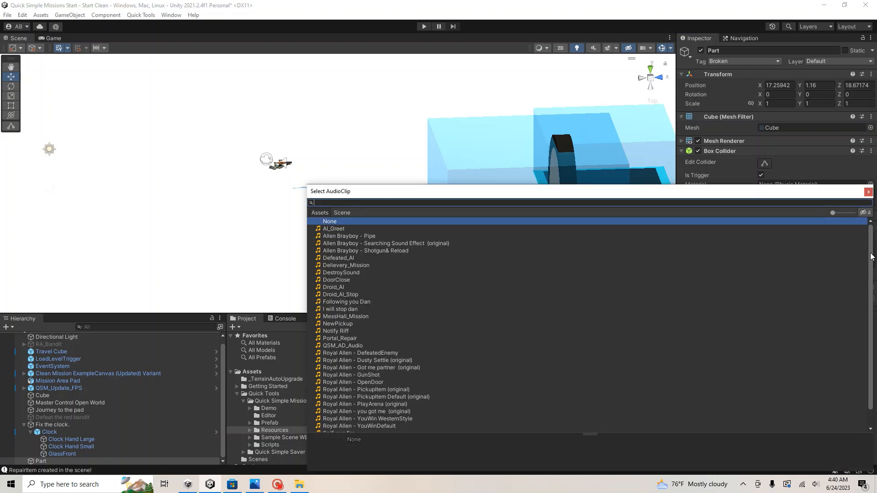
pyautogui.write('pi')
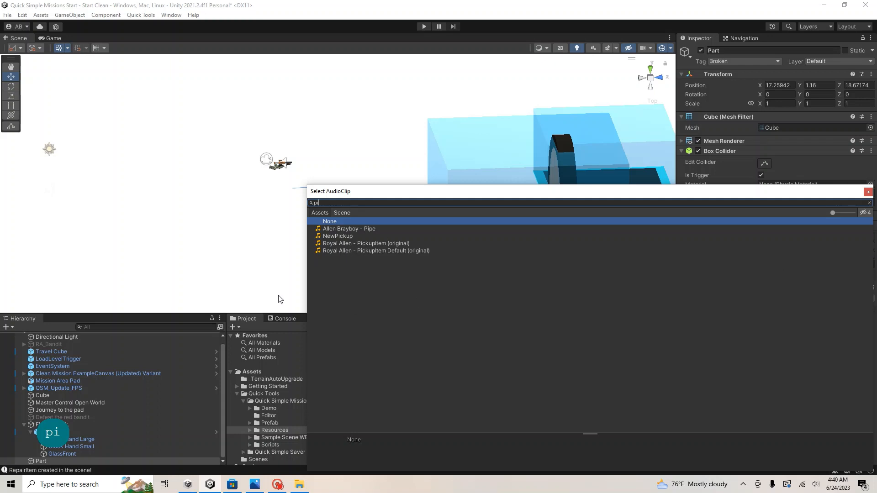
pyautogui.doubleClick(411, 244)
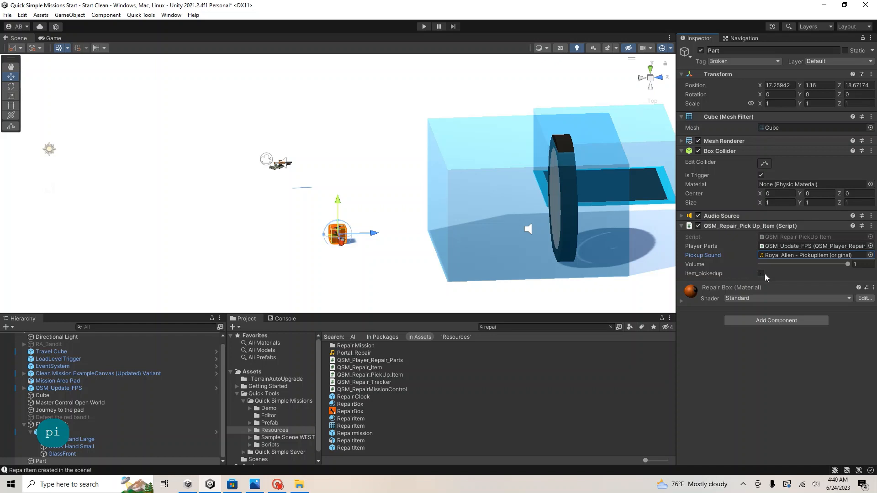
pyautogui.moveTo(695, 274)
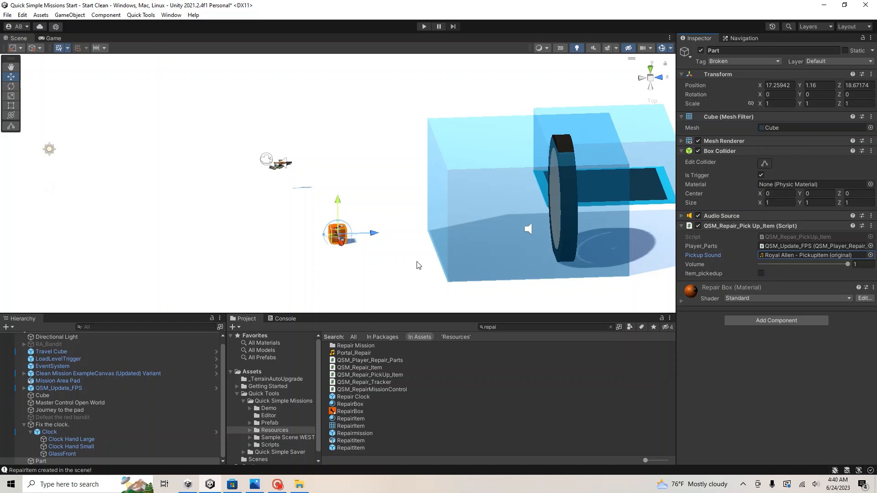
# Duplicate the repair part twice and space the copies along X in a row, the farthest at X 22.12
pyautogui.keyDown('alt'); pyautogui.moveTo(348, 256); pyautogui.dragTo(415, 292); pyautogui.keyUp('alt')
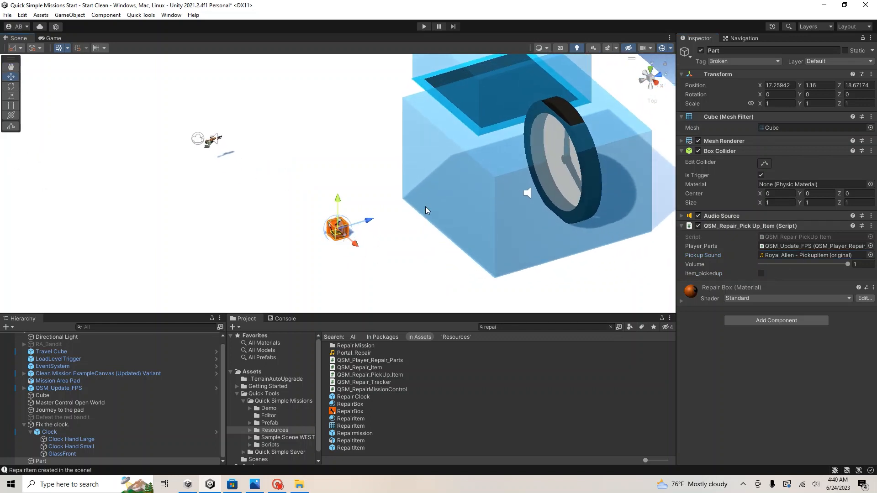
pyautogui.keyDown('alt'); pyautogui.moveTo(426, 206); pyautogui.dragTo(471, 174); pyautogui.keyUp('alt')
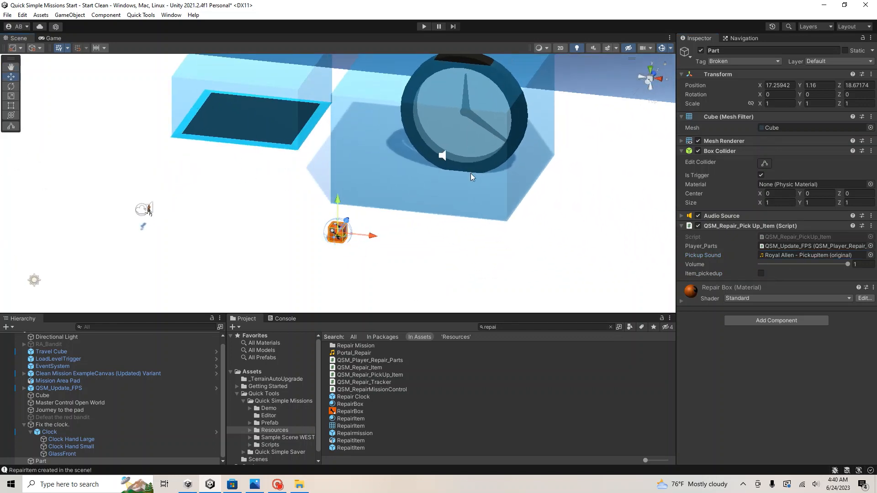
pyautogui.hotkey('ctrl', 'd')
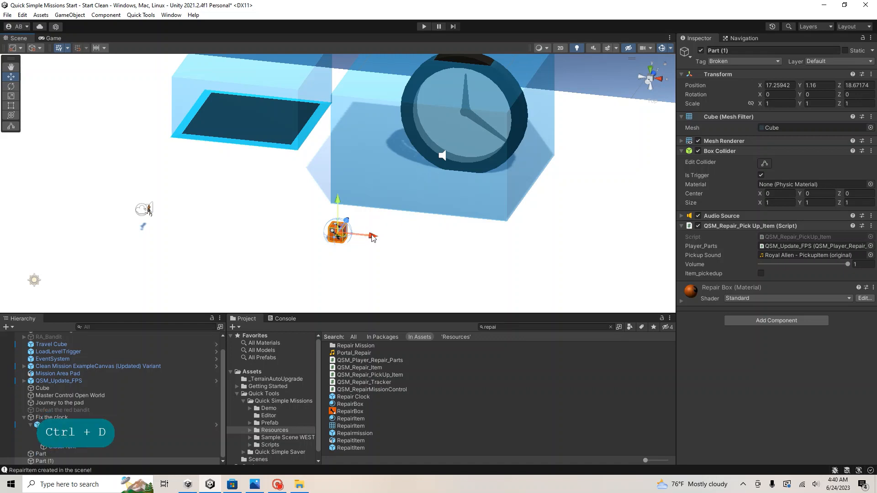
pyautogui.moveTo(372, 237); pyautogui.dragTo(439, 246)
pyautogui.hotkey('ctrl', 'd')
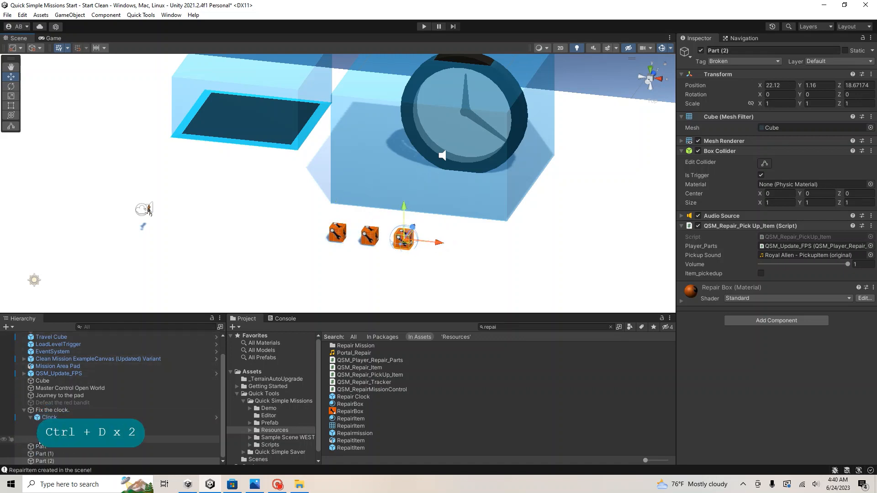
# Review the Current Missions of Master Control Open World and the repair settings of the "Fix the clock." object
pyautogui.click(48, 388)
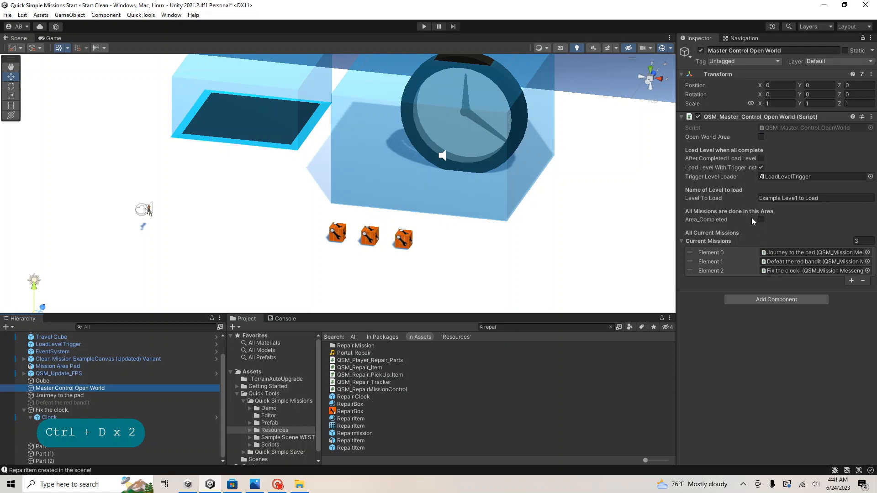
pyautogui.click(105, 409)
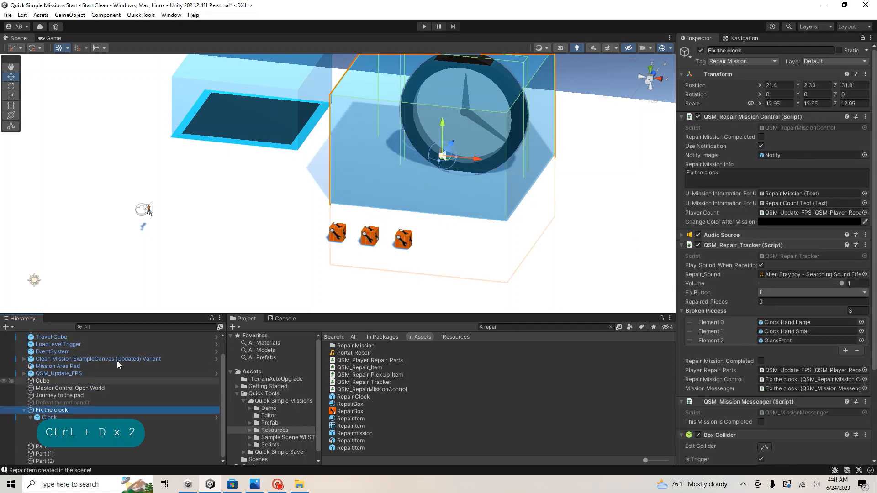
pyautogui.scroll(-1, 791, 149)
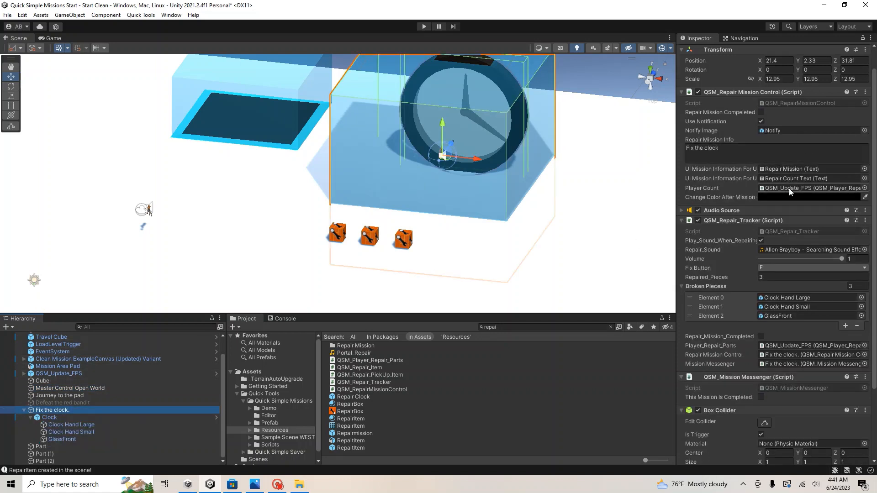
pyautogui.scroll(-4, 789, 188)
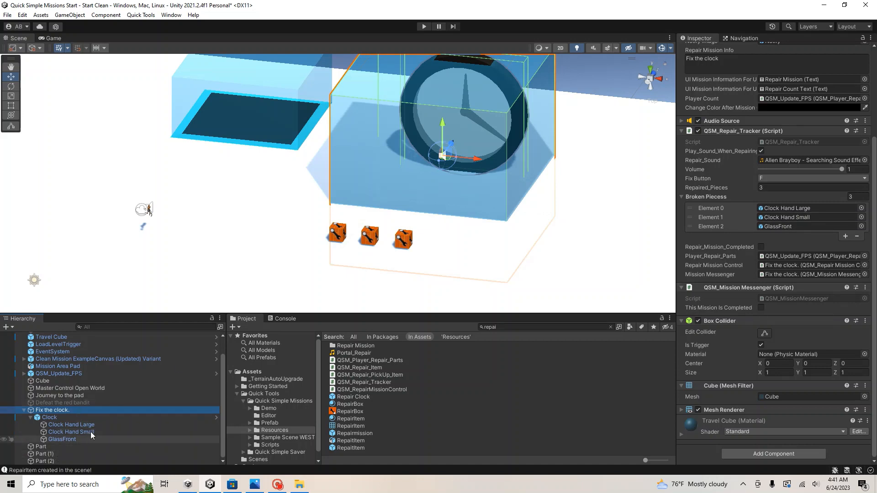
# Run the scene, check the in-game missions list, and close it to resume control of the player
pyautogui.click(423, 26)
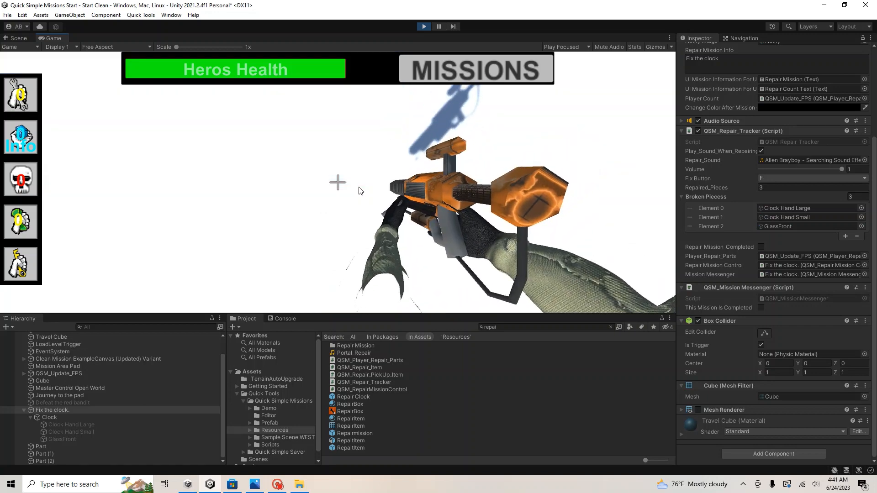
pyautogui.press('Escape')
pyautogui.click(448, 73)
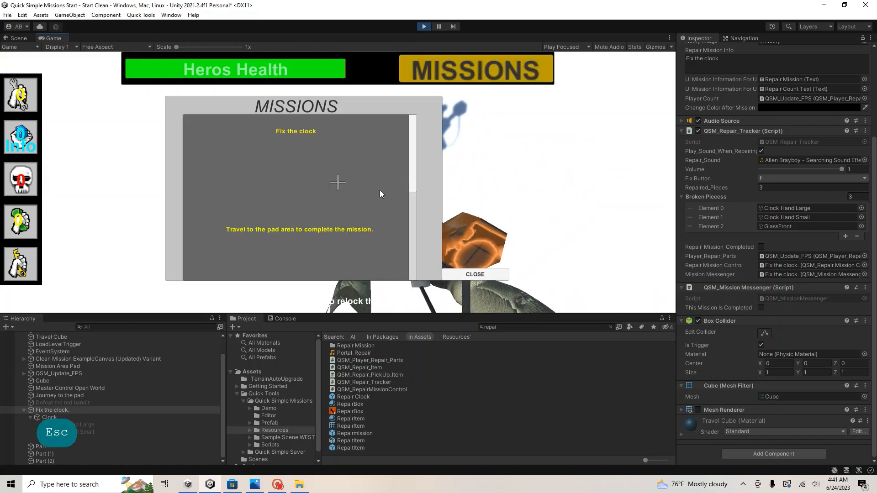
pyautogui.click(464, 276)
pyautogui.press('l')
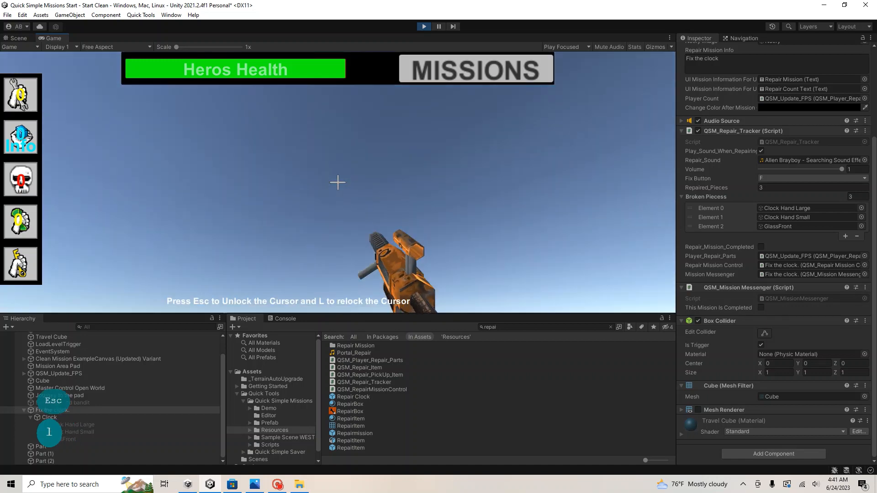
# Walk the player through the three repair parts to collect them and continue up to the broken clock
pyautogui.press('w')
pyautogui.press('w')
pyautogui.press('w')
pyautogui.press('w')
pyautogui.press('w')
pyautogui.press('w')
pyautogui.press('w')
pyautogui.press('w')
pyautogui.press('w')
pyautogui.press('w')
pyautogui.press('w')
pyautogui.press('w')
pyautogui.press('w')
pyautogui.press('w')
pyautogui.press('w')
pyautogui.press('w')
pyautogui.press('w')
pyautogui.press('w')
pyautogui.press('w')
pyautogui.press('w')
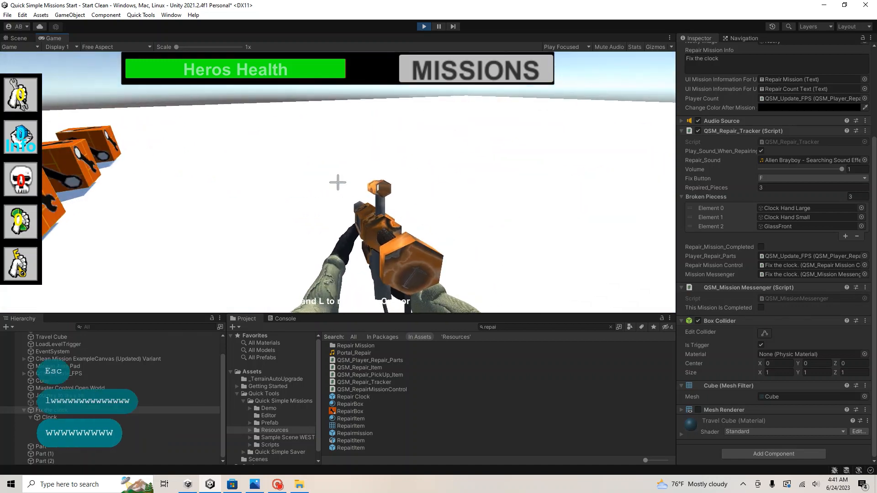
pyautogui.press('w')
pyautogui.press('w')
pyautogui.press('w')
pyautogui.press('w')
pyautogui.press('w')
pyautogui.press('w')
pyautogui.press('w')
pyautogui.press('w')
pyautogui.press('w')
pyautogui.press('w')
pyautogui.press('w')
pyautogui.press('w')
pyautogui.press('w')
pyautogui.press('w')
pyautogui.press('w')
pyautogui.press('w')
pyautogui.press('w')
pyautogui.press('w')
pyautogui.press('w')
pyautogui.press('w')
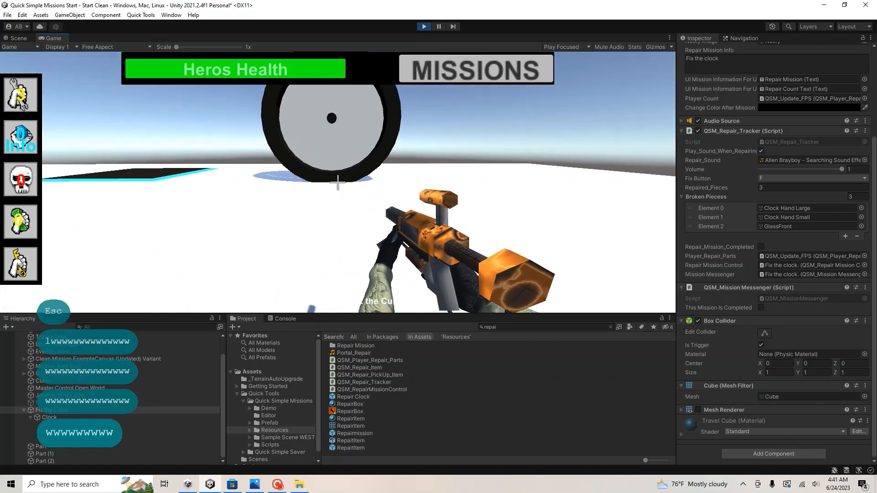
pyautogui.press('w')
pyautogui.press('w')
pyautogui.press('w')
pyautogui.press('w')
pyautogui.press('w')
pyautogui.press('w')
pyautogui.press('w')
pyautogui.press('w')
pyautogui.press('w')
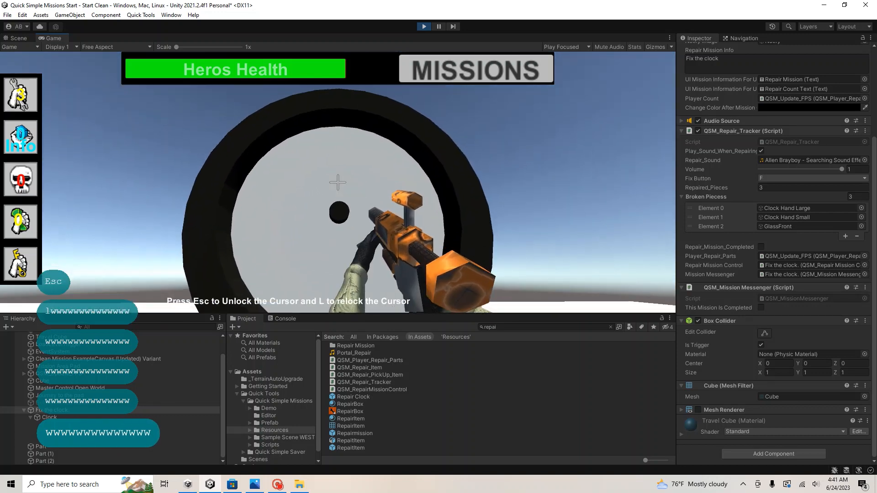
# Repair the clock with the collected parts and back the player away to view it
pyautogui.press('f')
pyautogui.press('s')
pyautogui.press('s')
pyautogui.press('s')
pyautogui.press('s')
pyautogui.press('s')
pyautogui.press('s')
pyautogui.press('s')
pyautogui.press('s')
pyautogui.press('s')
pyautogui.press('s')
pyautogui.press('s')
pyautogui.press('s')
pyautogui.press('s')
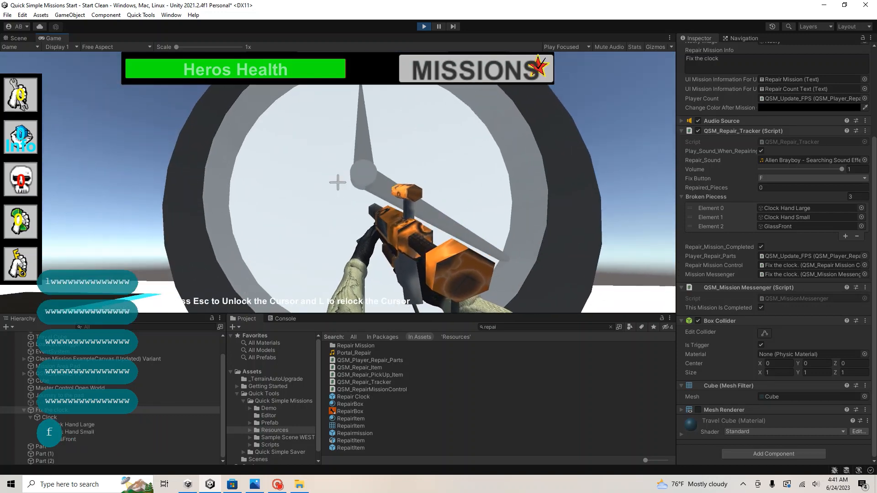
pyautogui.press('s')
pyautogui.press('s')
pyautogui.press('s')
pyautogui.press('s')
pyautogui.press('s')
pyautogui.press('s')
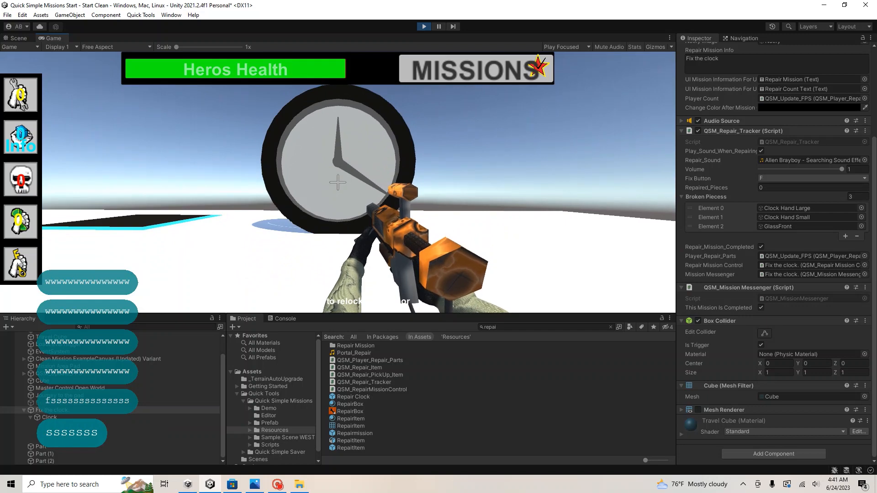